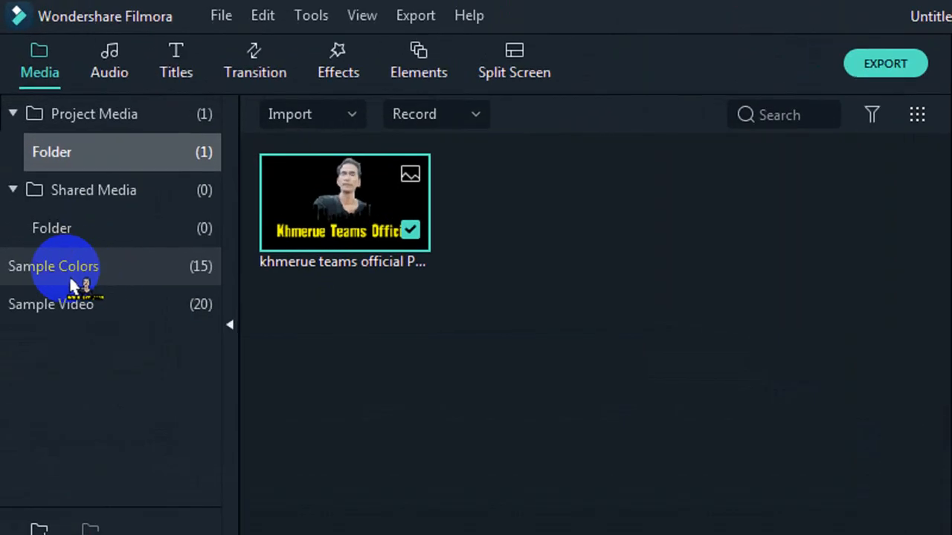
# Step: Add the Black sample color clip to the timeline and place it at the start of video track 3
pyautogui.click(113, 281)
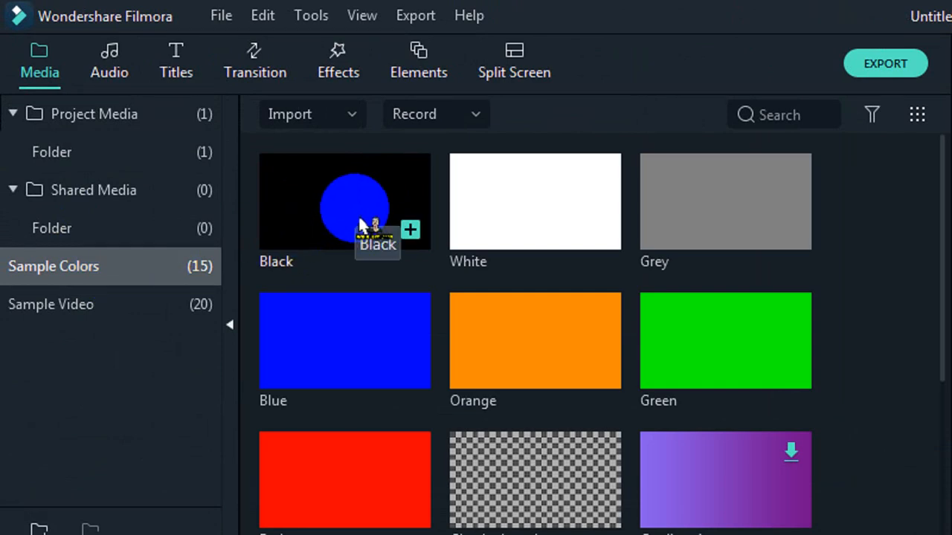
pyautogui.click(410, 229)
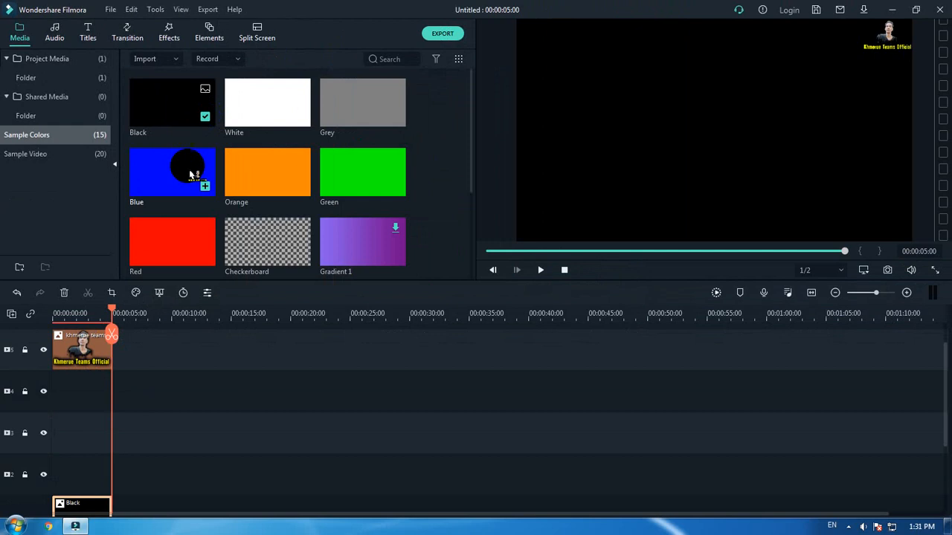
pyautogui.scroll(-3, 382, 446)
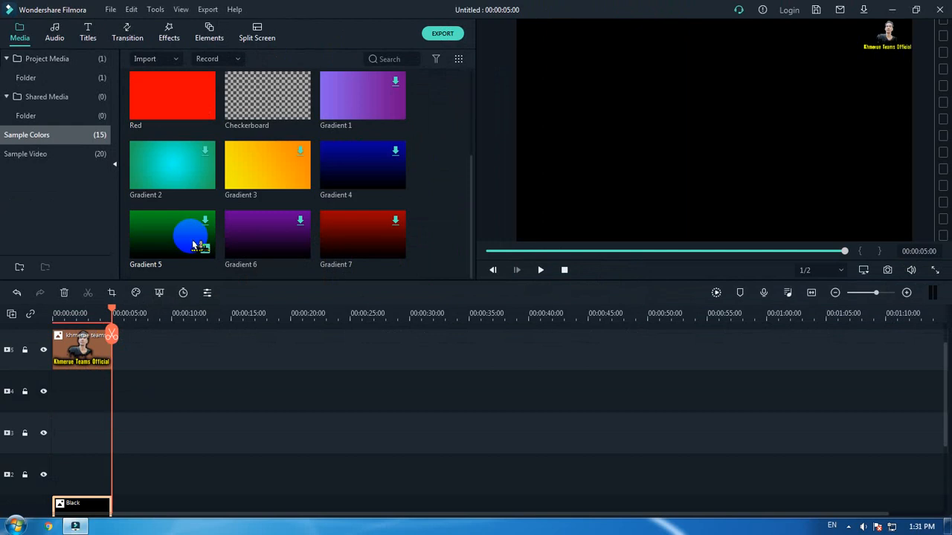
pyautogui.moveTo(111, 509); pyautogui.dragTo(92, 439)
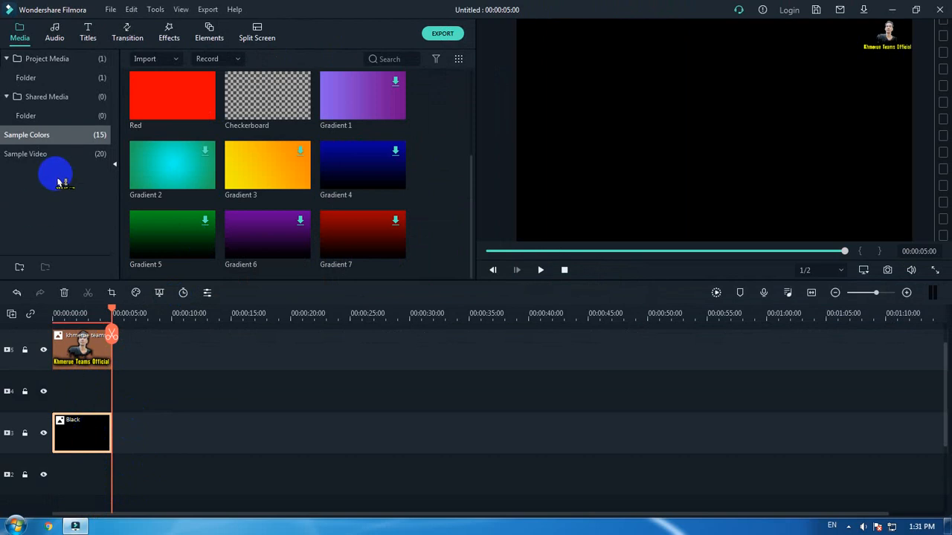
# Step: Place a Default Title at the start of video track 4, above the Black clip
pyautogui.click(92, 41)
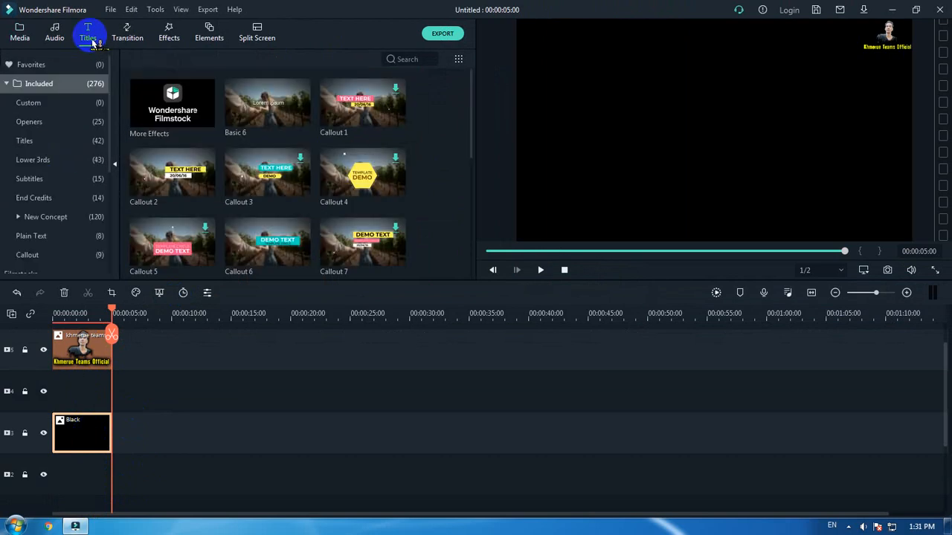
pyautogui.click(55, 141)
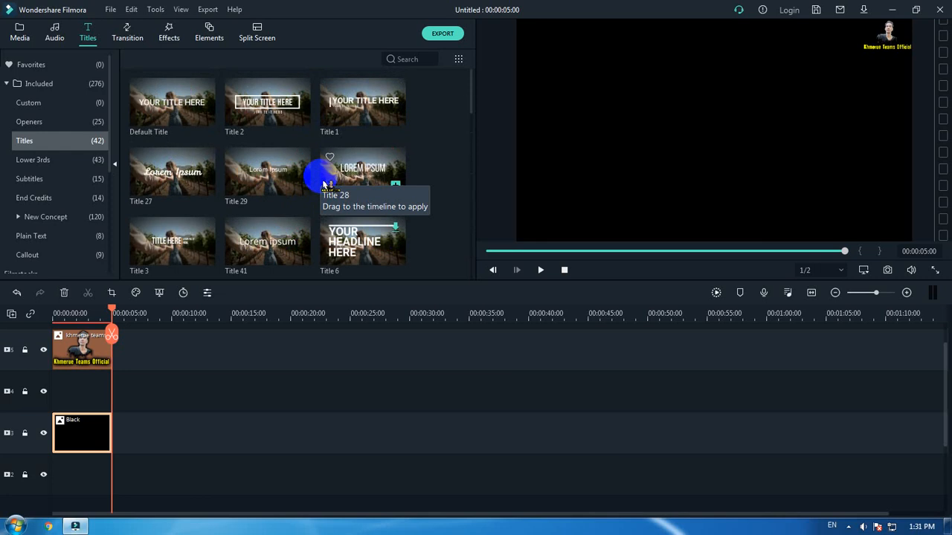
pyautogui.click(168, 106)
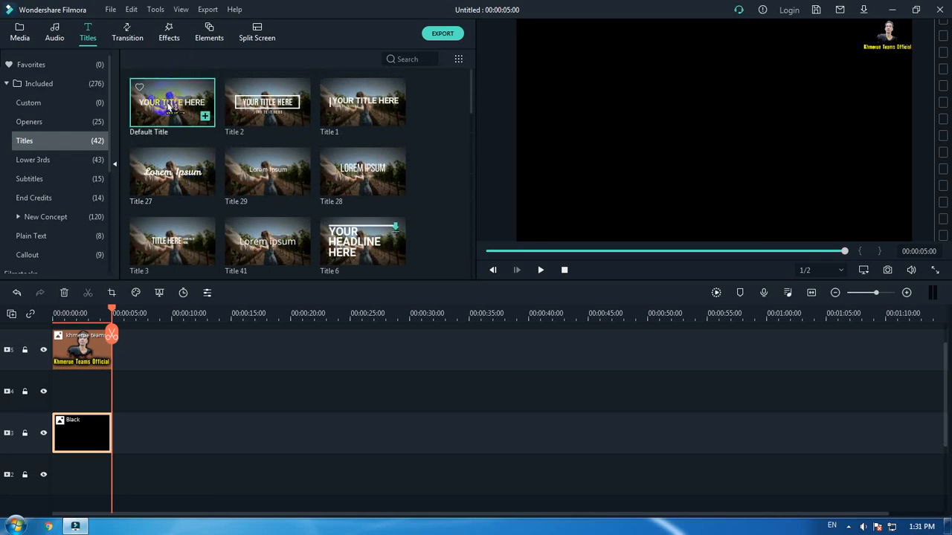
pyautogui.moveTo(168, 106); pyautogui.dragTo(56, 398)
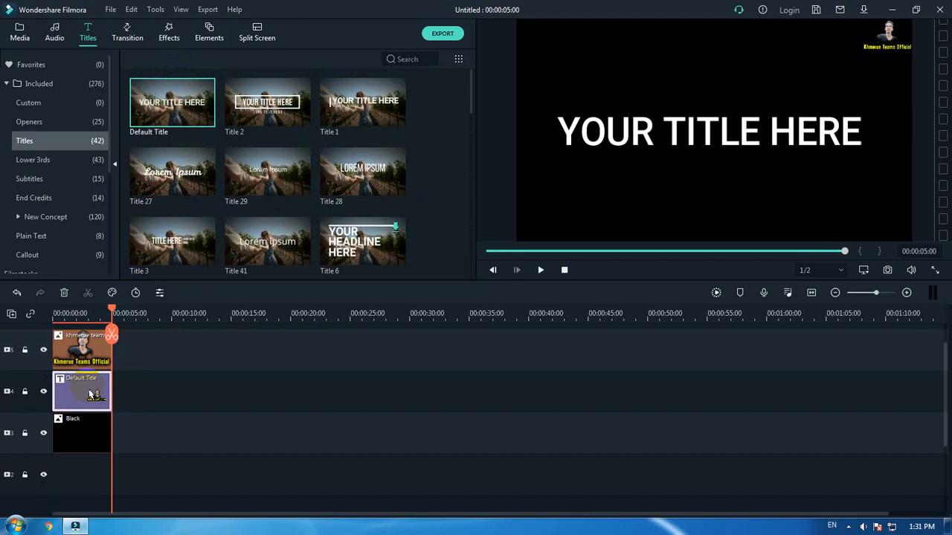
# Step: Open the title's advanced text editing and replace its placeholder text with KHMERUETEAMS
pyautogui.doubleClick(89, 391)
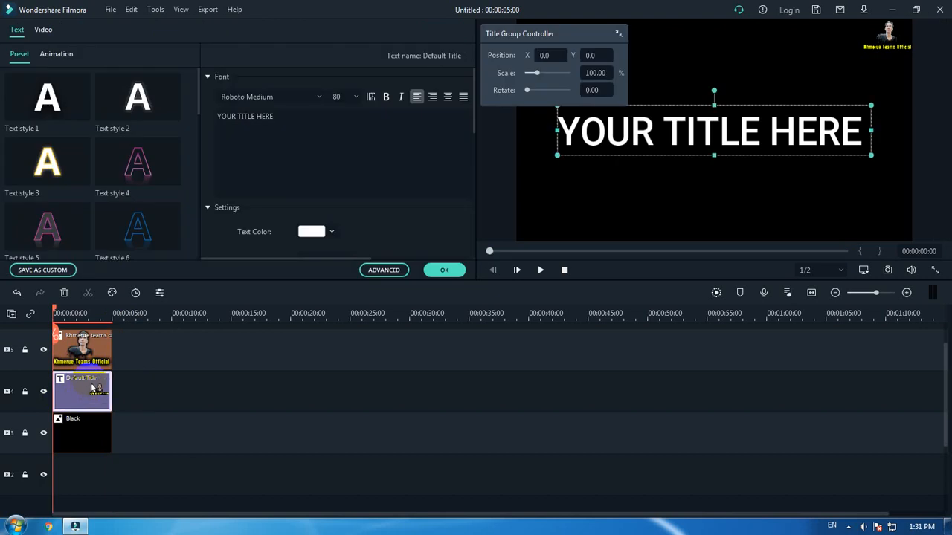
pyautogui.click(384, 270)
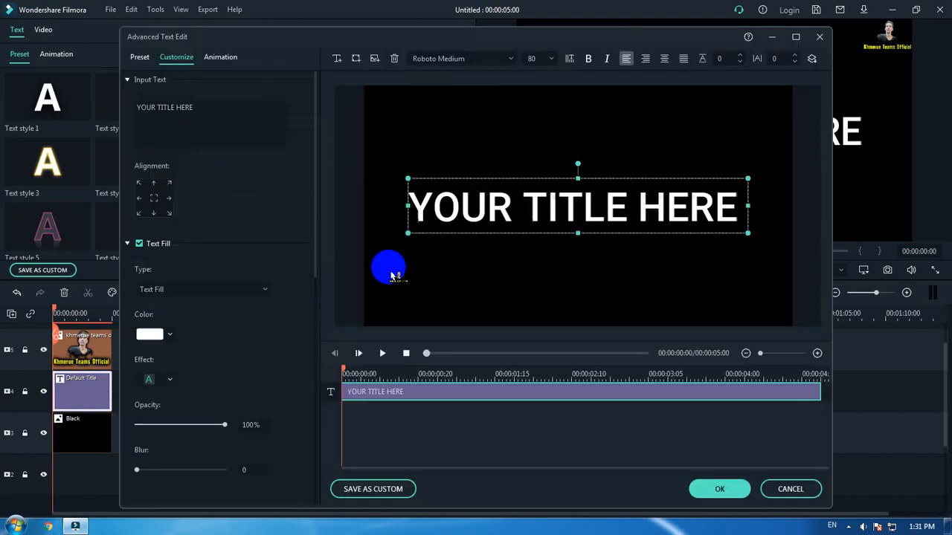
pyautogui.click(220, 111)
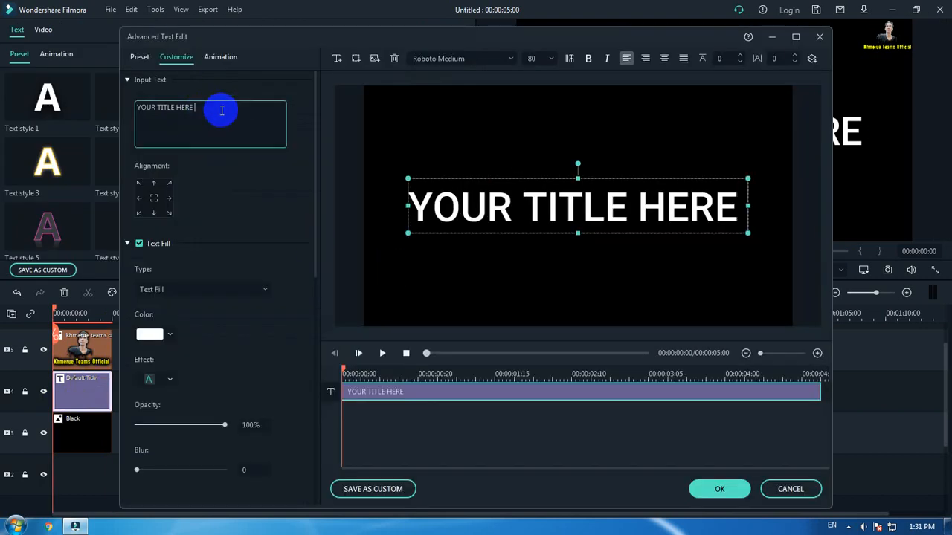
pyautogui.moveTo(236, 109); pyautogui.dragTo(133, 104)
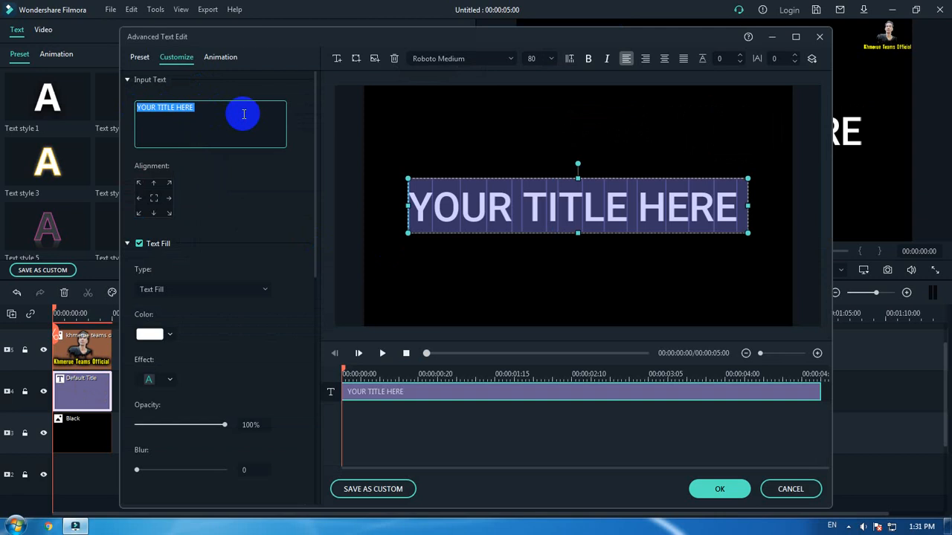
pyautogui.press('BackSpace')
pyautogui.write('KHMERUE')
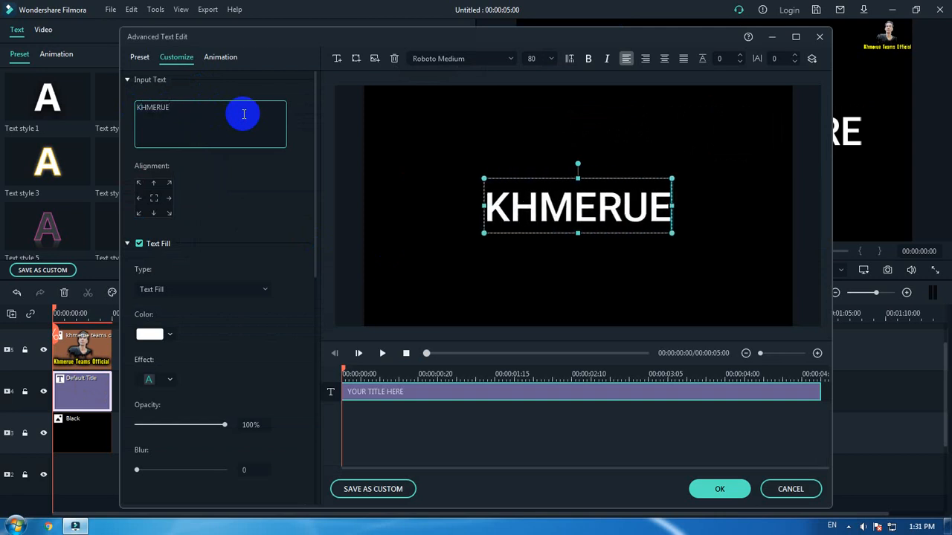
pyautogui.write('TEAMS')
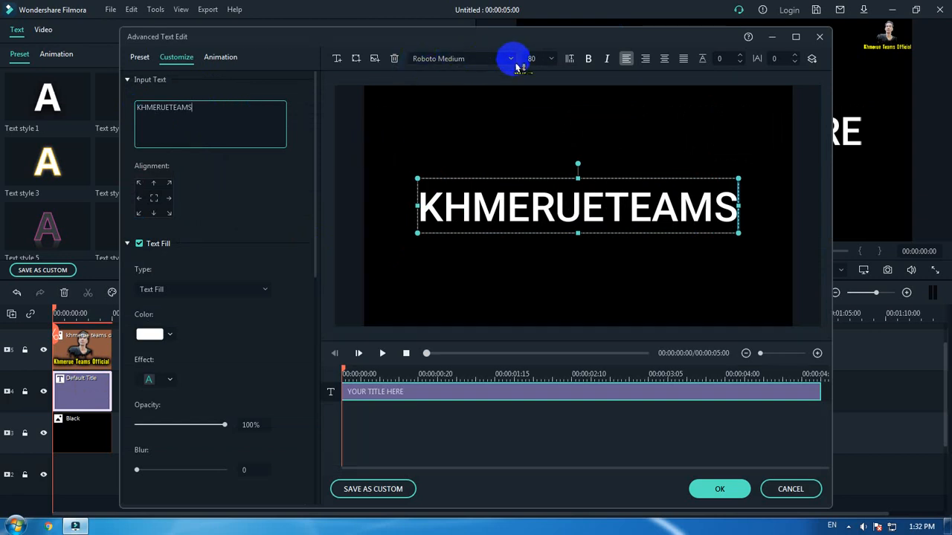
# Step: Set the title text's font to Impact
pyautogui.click(494, 60)
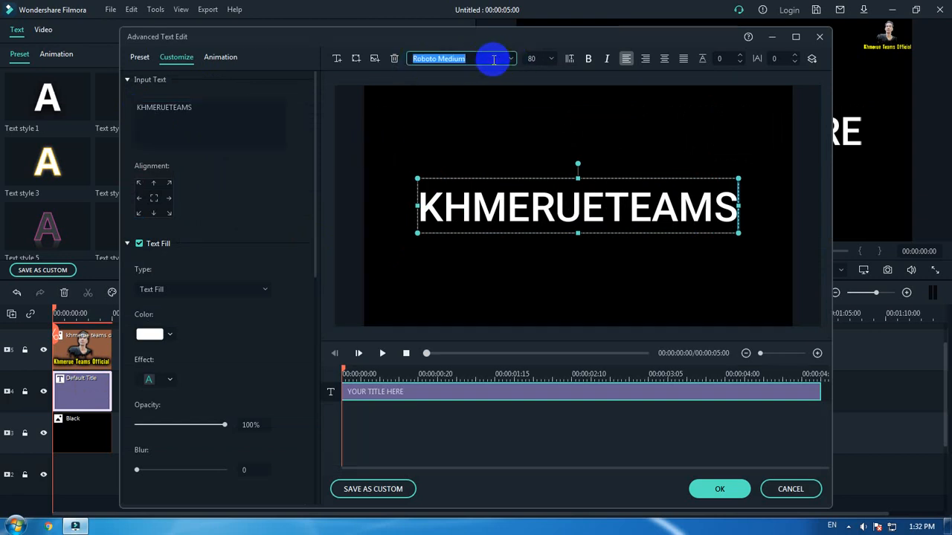
pyautogui.press('BackSpace')
pyautogui.write('IMPact')
pyautogui.press('Return')
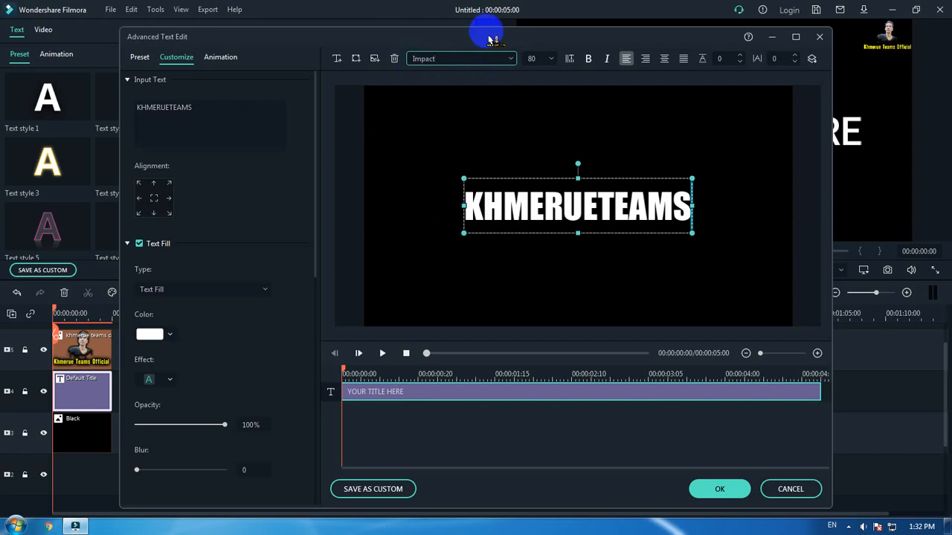
# Step: Set the title's font size to 125 and confirm the advanced text edits
pyautogui.click(552, 59)
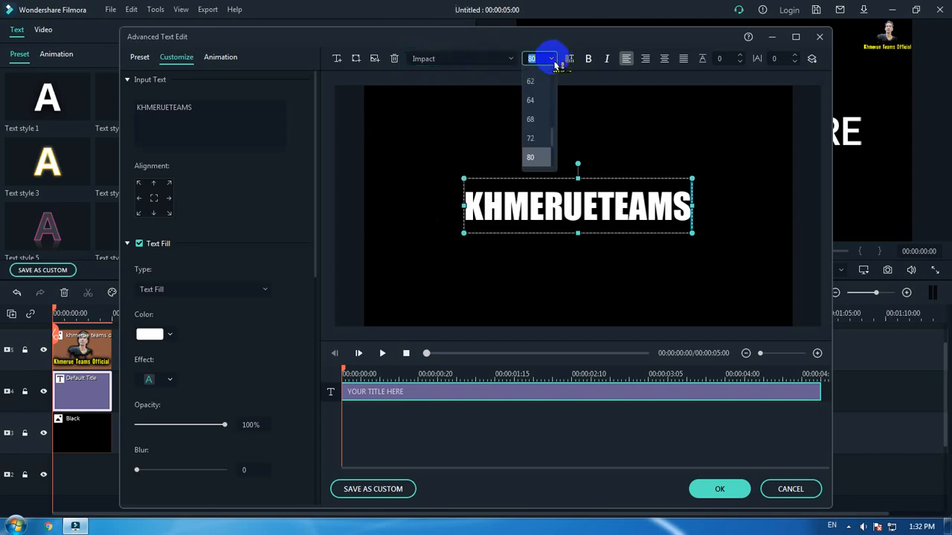
pyautogui.scroll(-2, 541, 142)
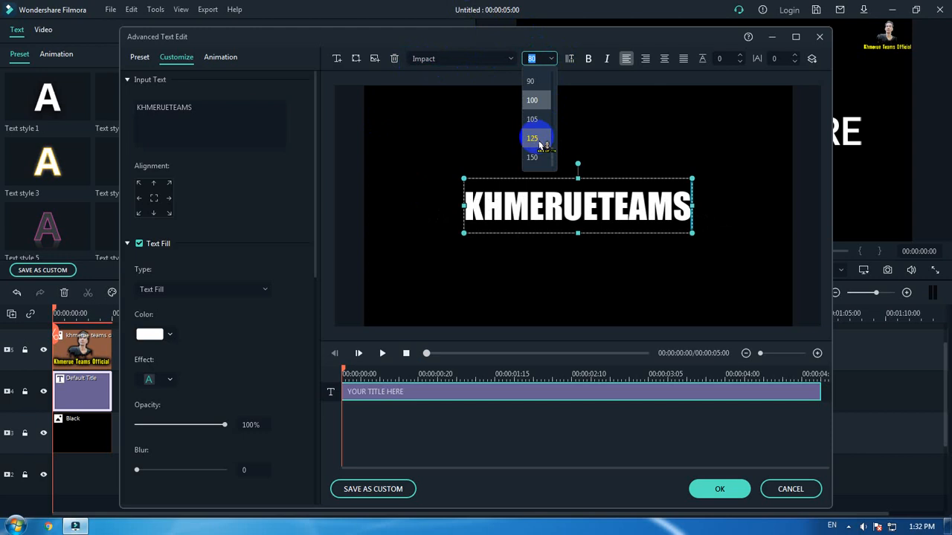
pyautogui.click(532, 138)
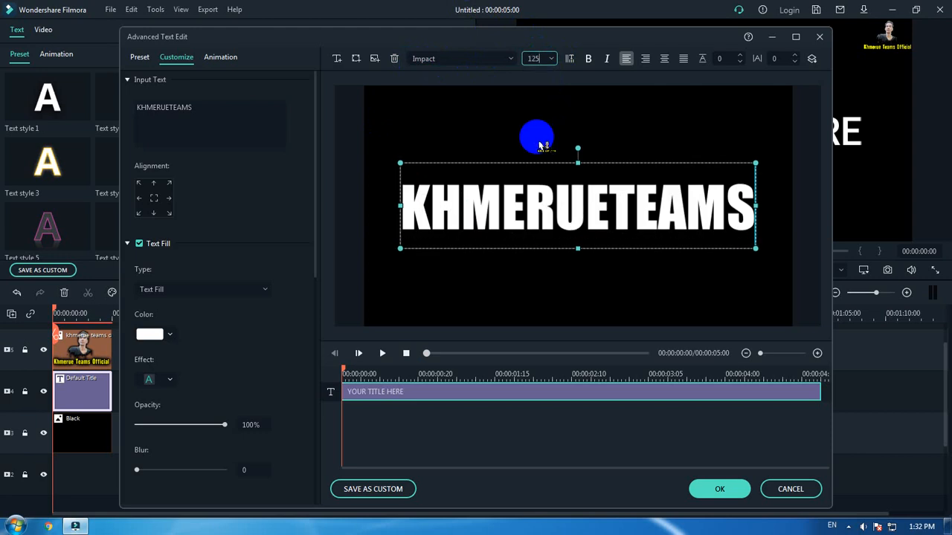
pyautogui.click(544, 58)
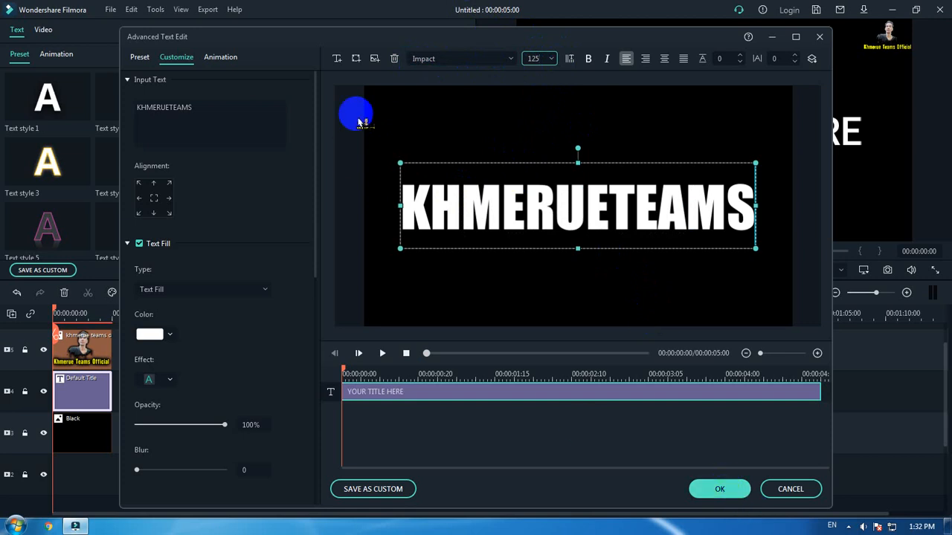
pyautogui.click(569, 202)
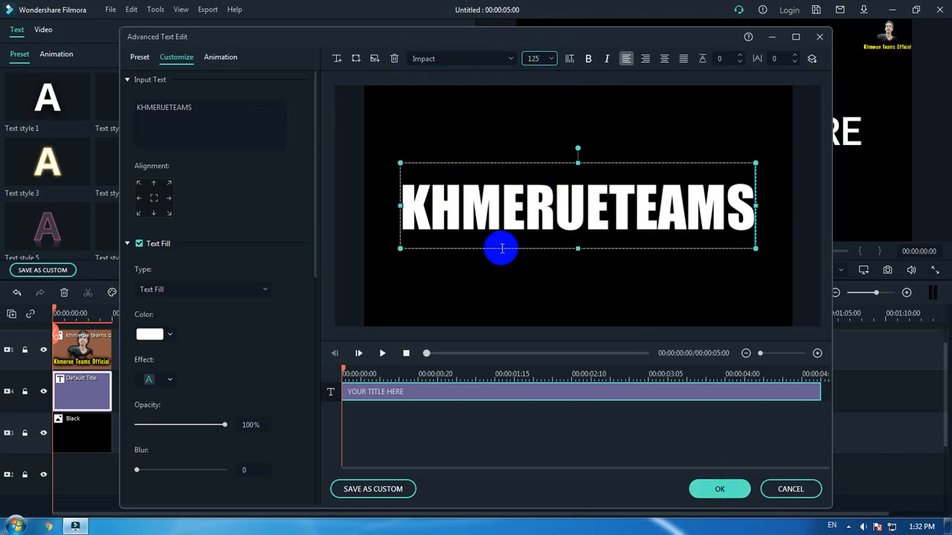
pyautogui.click(711, 494)
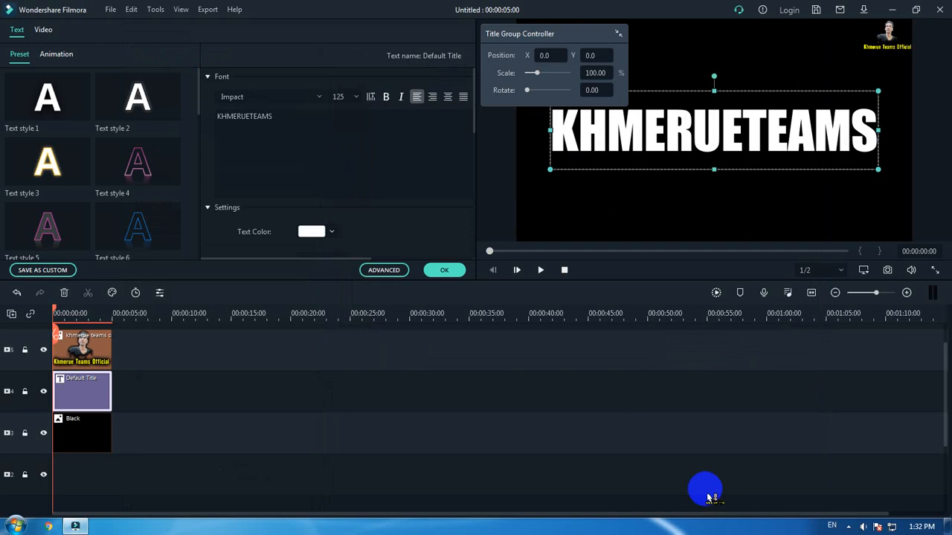
pyautogui.click(183, 383)
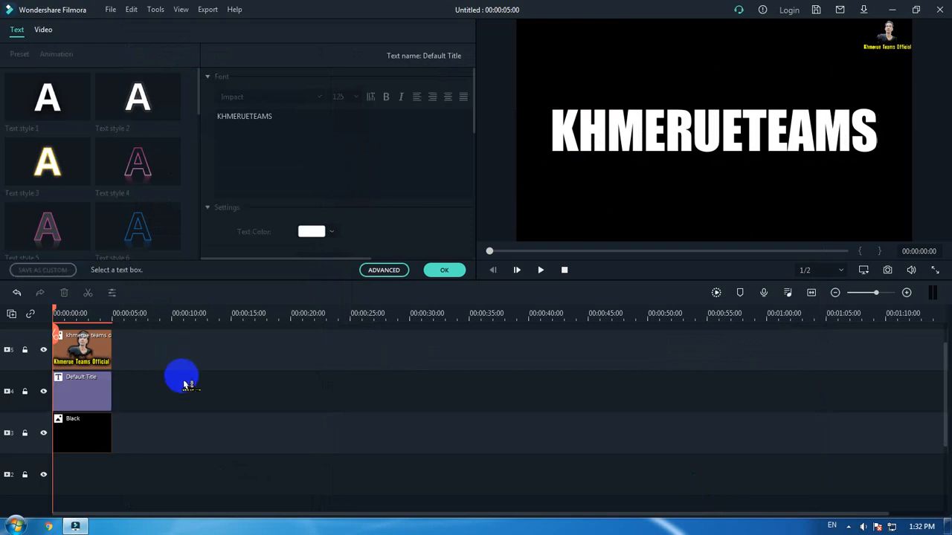
# Step: Take a snapshot of the preview frame with the white title on black, and close the title editor
pyautogui.click(107, 379)
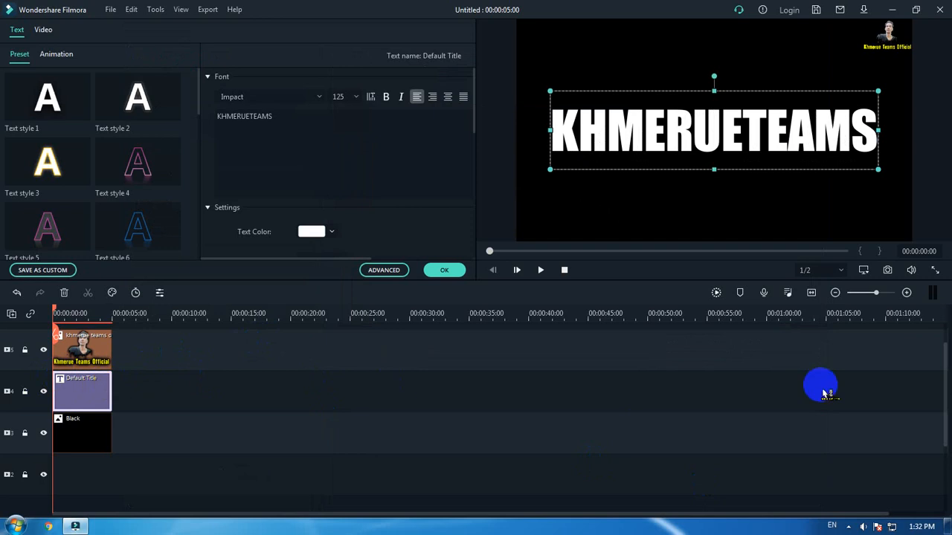
pyautogui.click(888, 271)
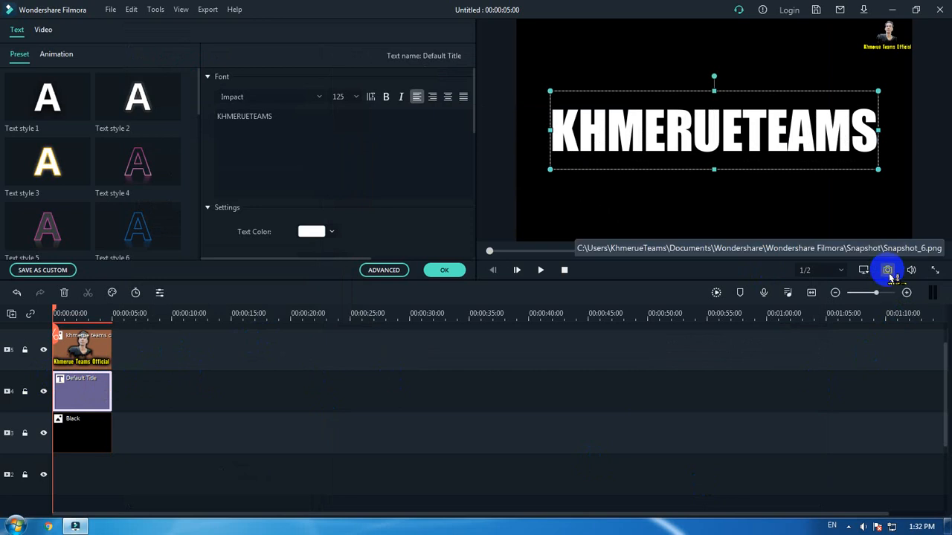
pyautogui.click(444, 272)
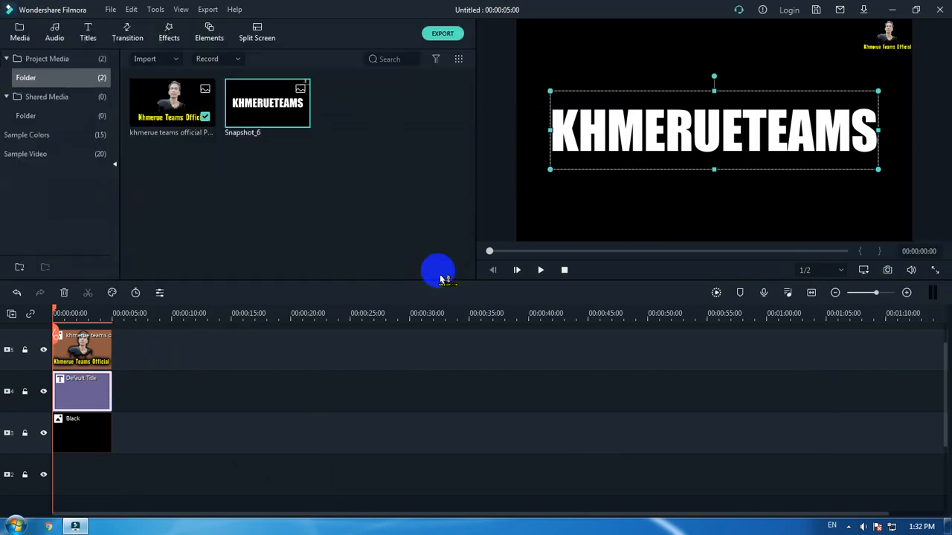
pyautogui.click(367, 186)
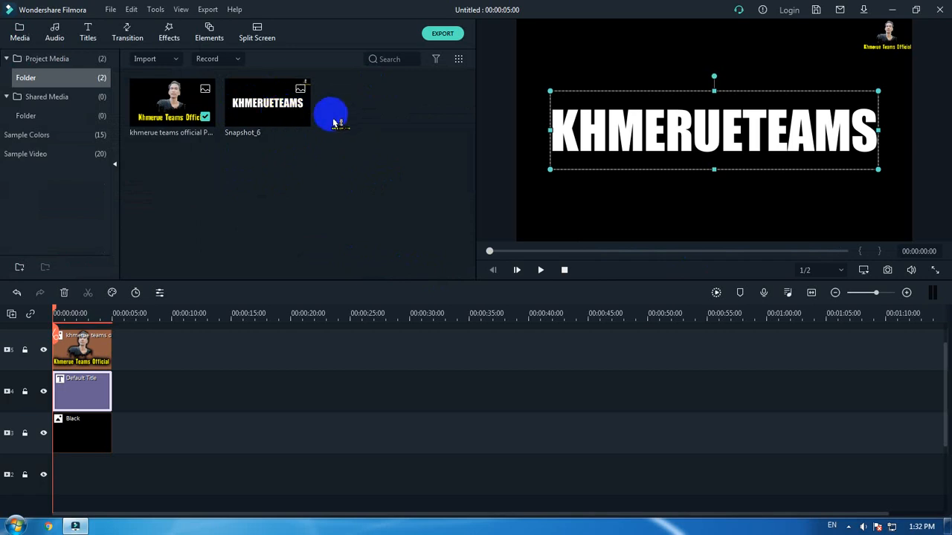
pyautogui.moveTo(252, 97)
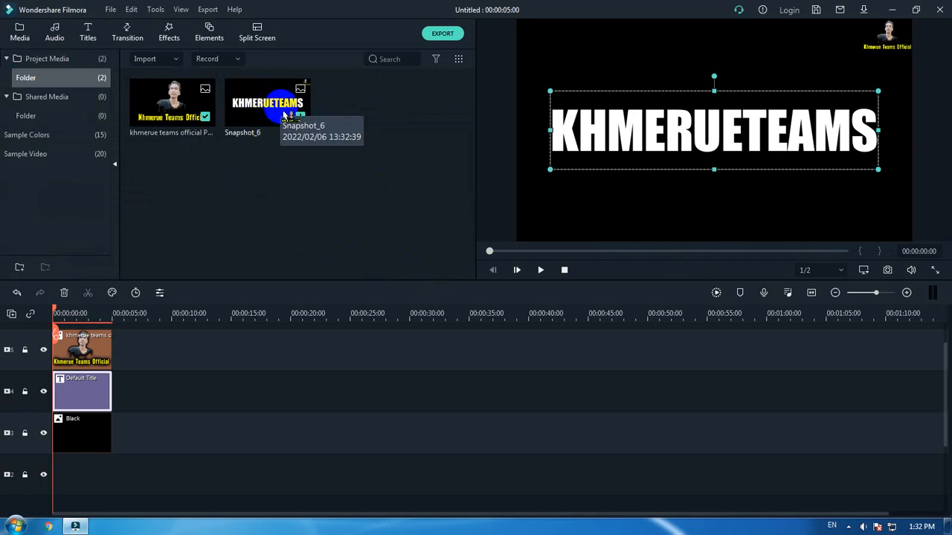
# Step: Delete the title and Black clips from the timeline and place Snapshot_6 at the start of video track 3
pyautogui.scroll(-1, 315, 290)
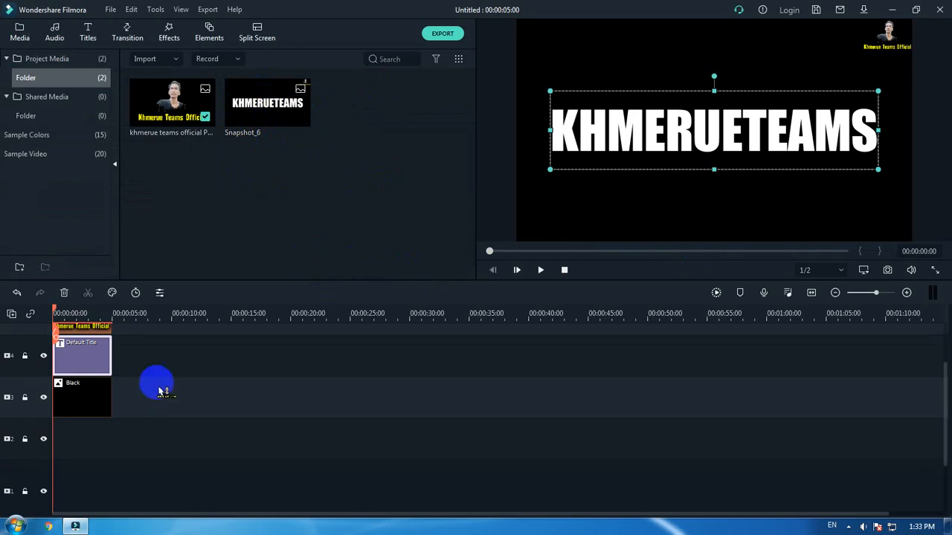
pyautogui.moveTo(163, 356); pyautogui.dragTo(108, 397)
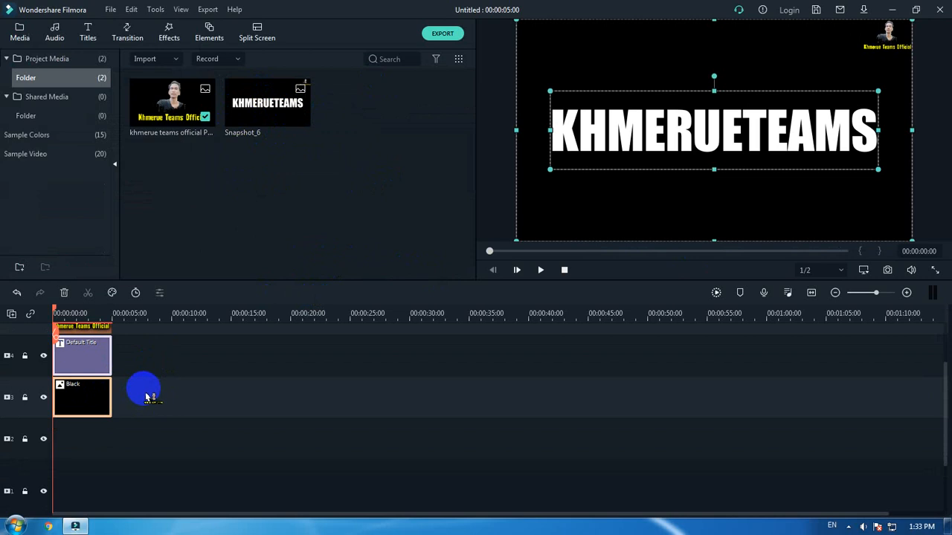
pyautogui.press('Delete')
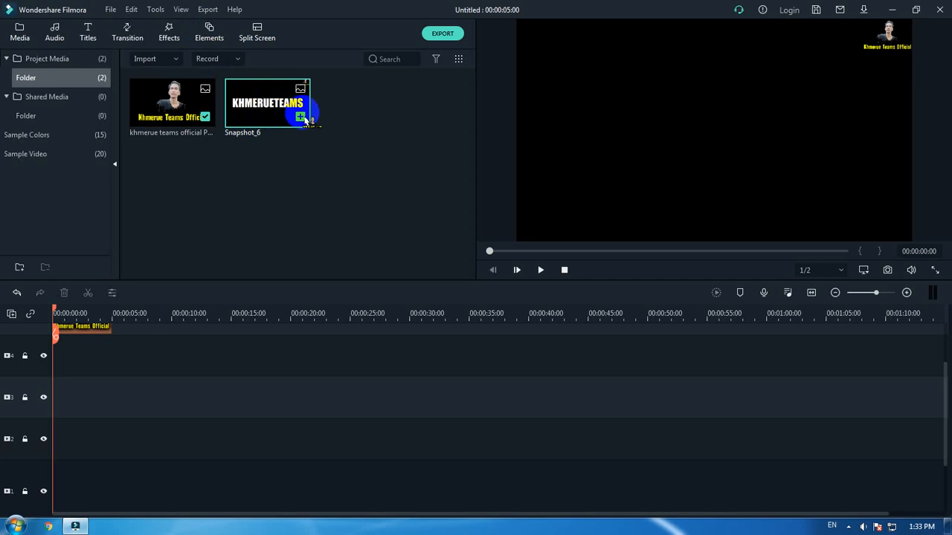
pyautogui.click(300, 117)
pyautogui.moveTo(89, 492); pyautogui.dragTo(82, 398)
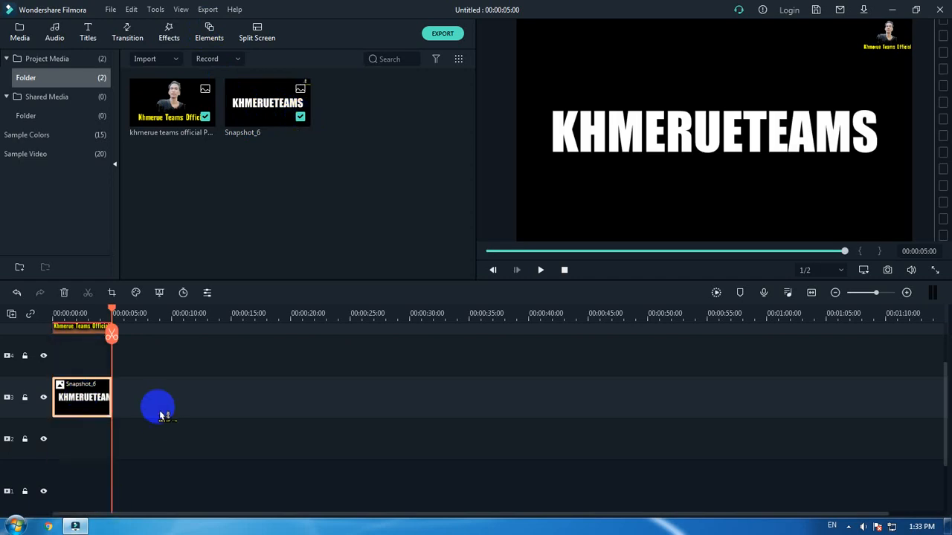
# Step: Apply Pan & Zoom to the Snapshot_6 clip, shrinking the end frame to 131 x 74 at the middle of the title
pyautogui.rightClick(97, 403)
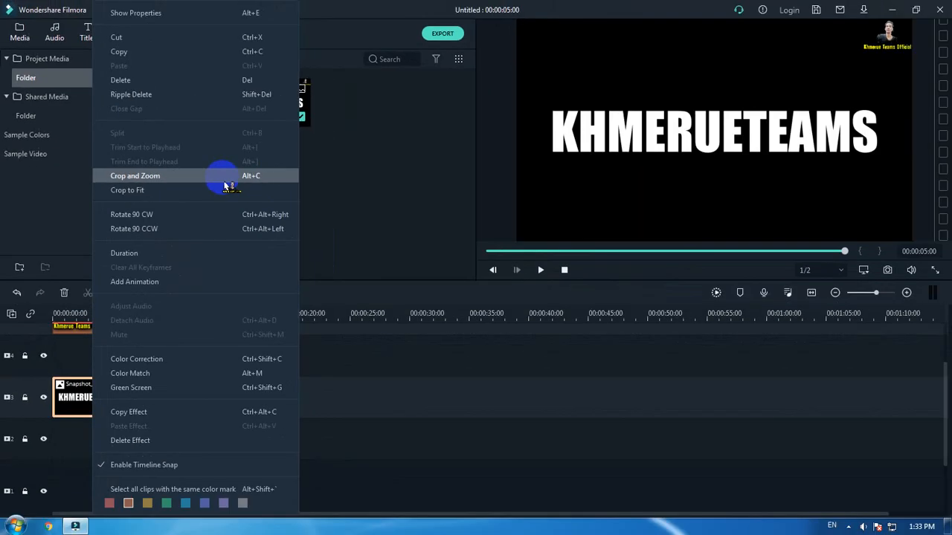
pyautogui.click(226, 179)
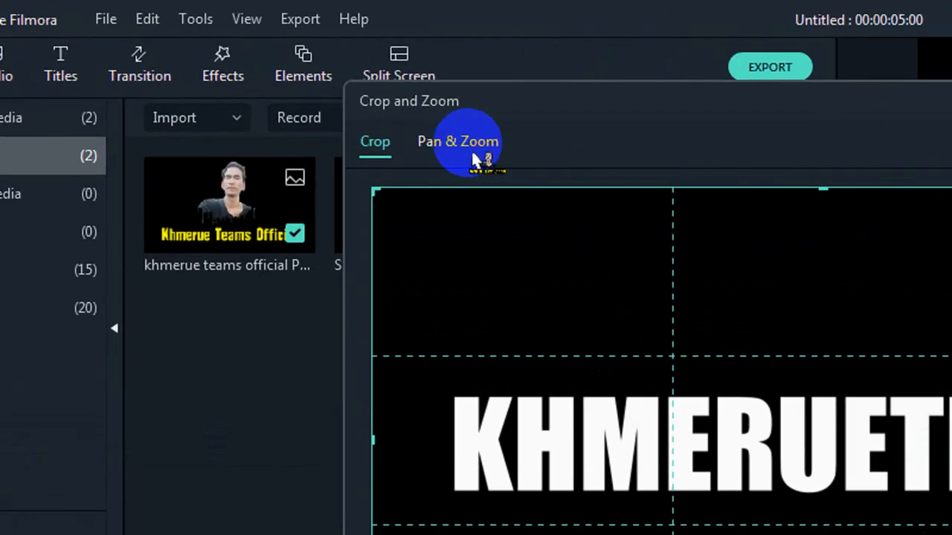
pyautogui.click(296, 79)
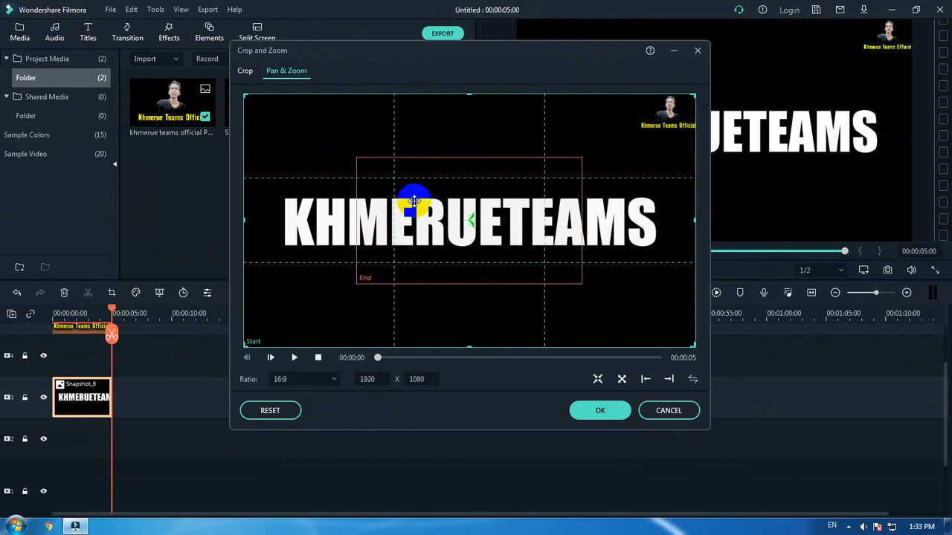
pyautogui.click(481, 233)
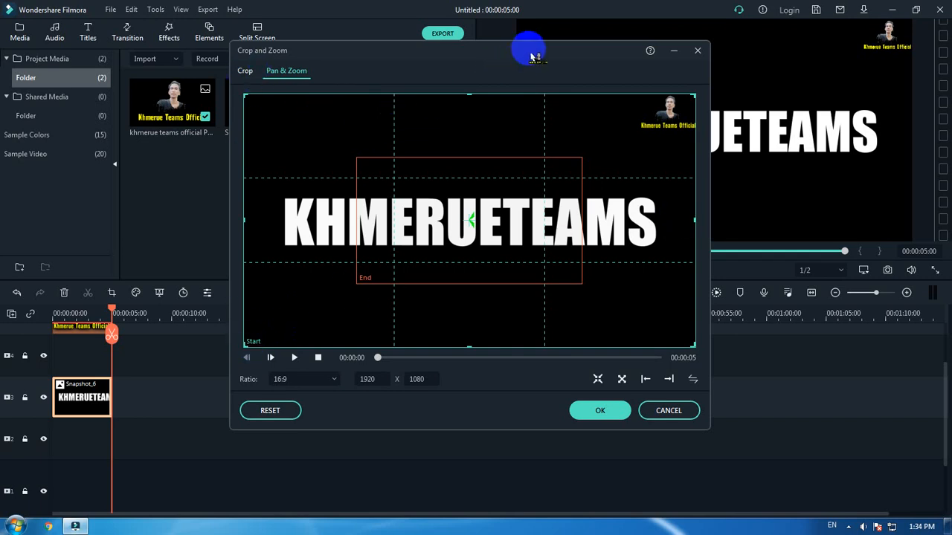
pyautogui.moveTo(533, 55); pyautogui.dragTo(381, 77)
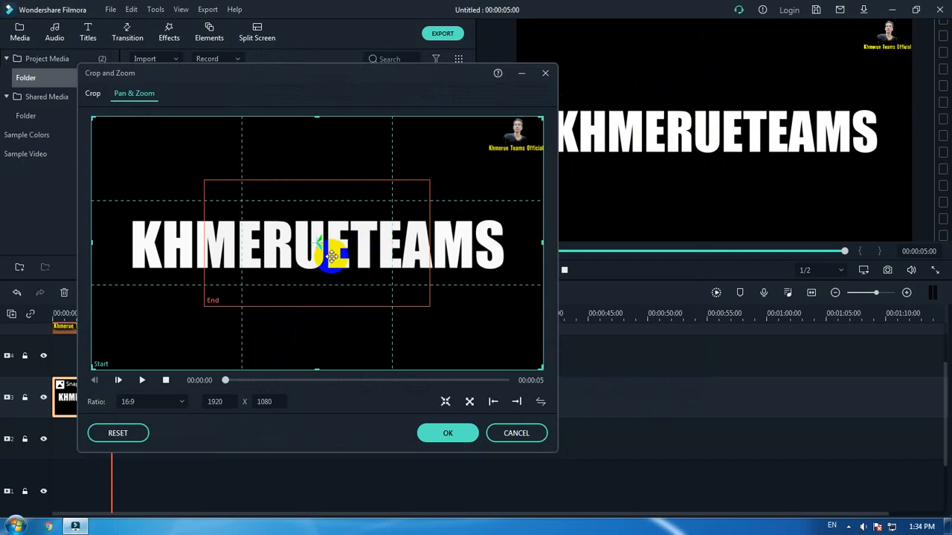
pyautogui.click(332, 256)
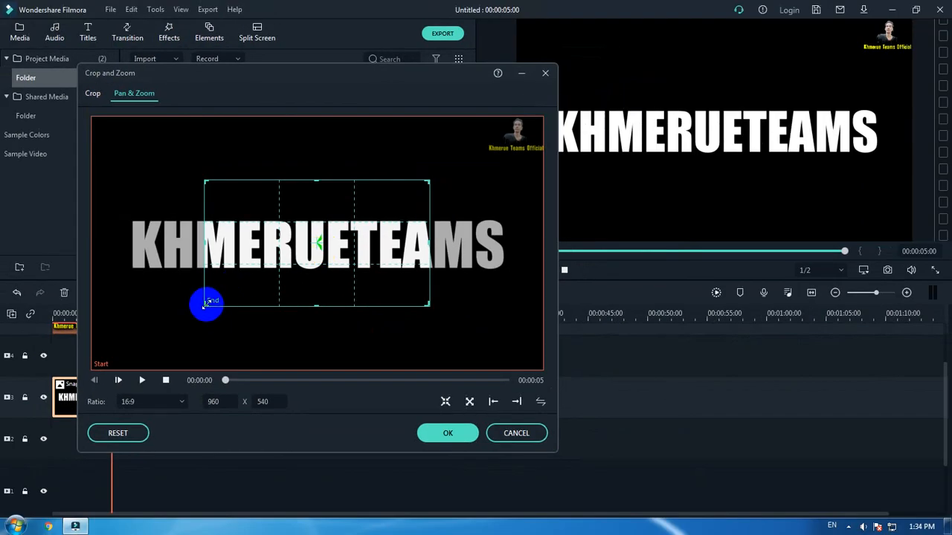
pyautogui.moveTo(206, 303); pyautogui.dragTo(320, 247)
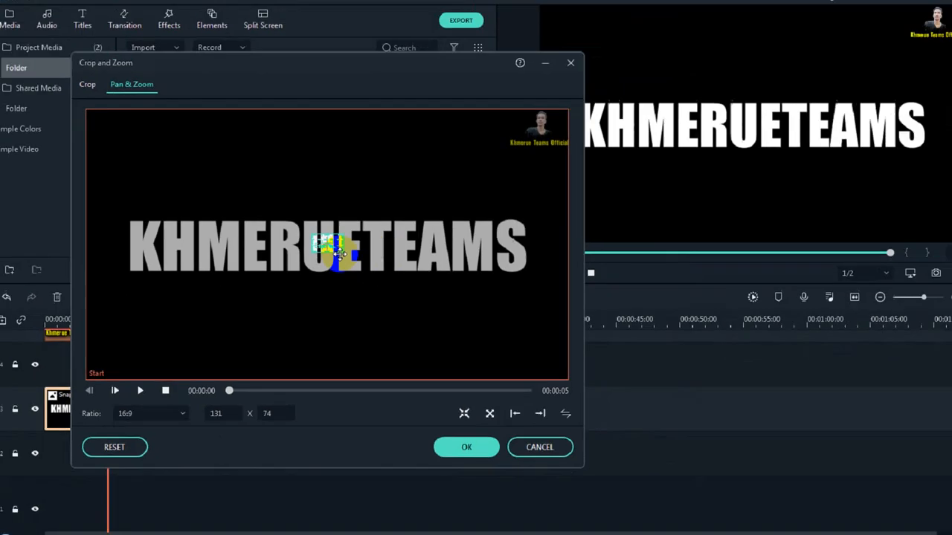
pyautogui.click(446, 437)
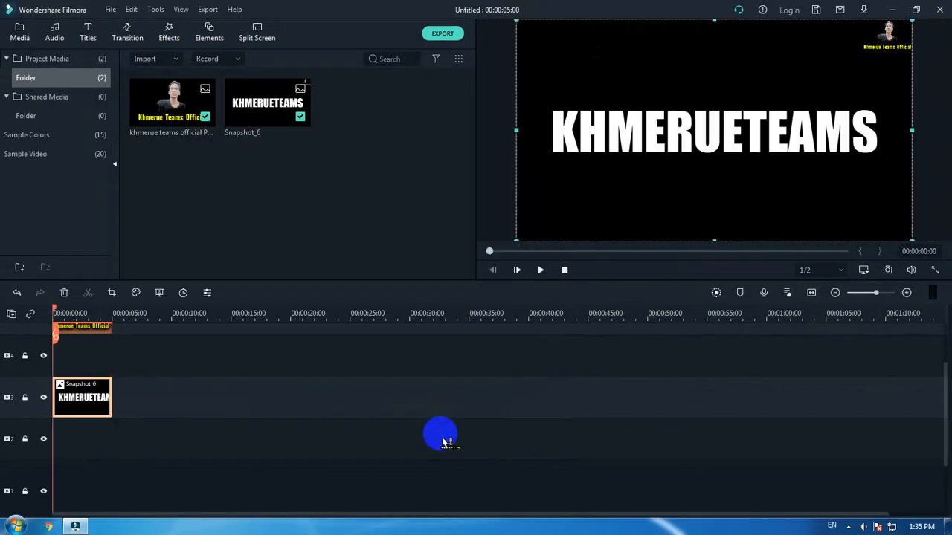
# Step: Play back the zoom on the Snapshot_6 clip and return the playhead to the timeline start
pyautogui.press('space')
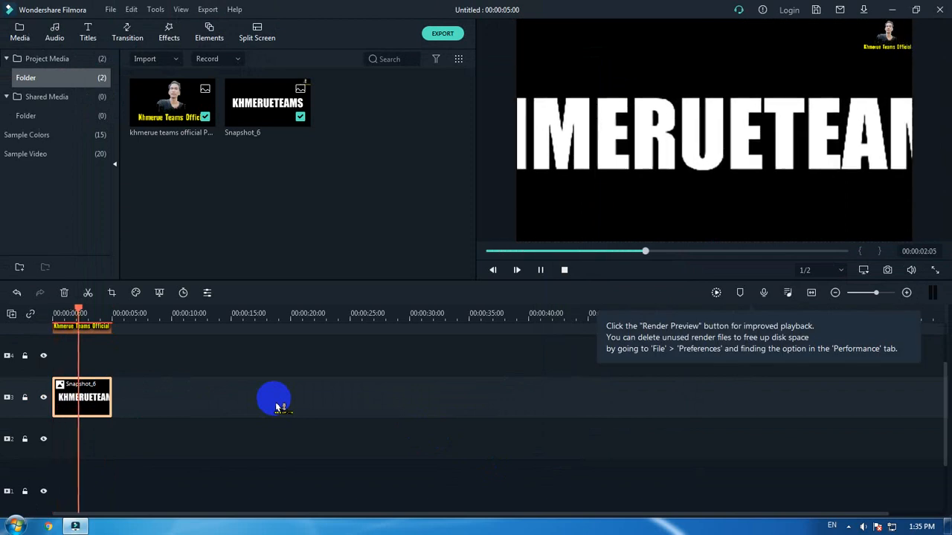
pyautogui.press('space')
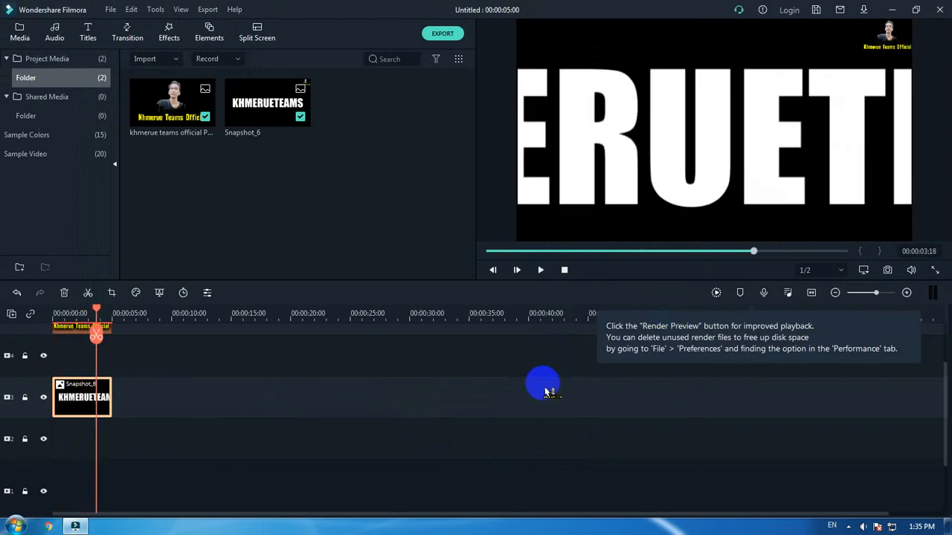
pyautogui.click(133, 324)
pyautogui.scroll(3, 134, 324)
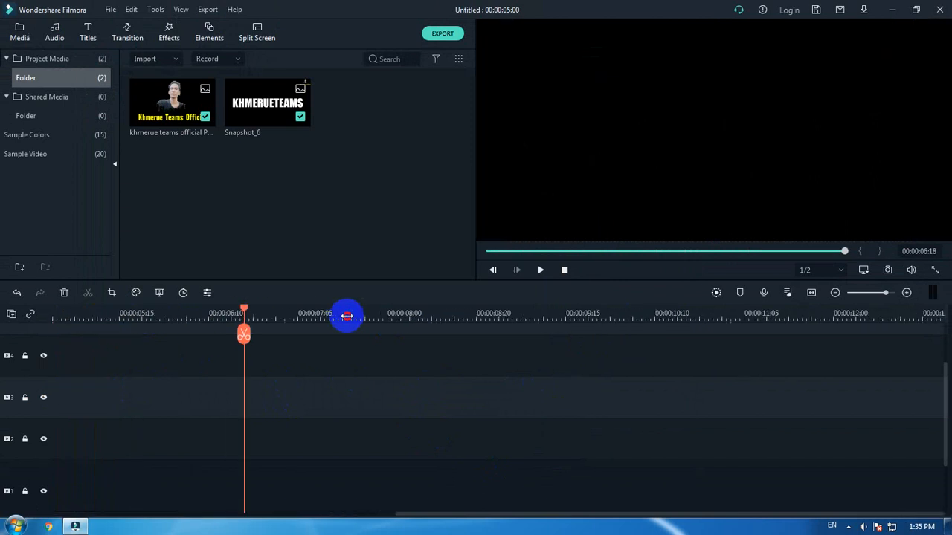
pyautogui.press('Home')
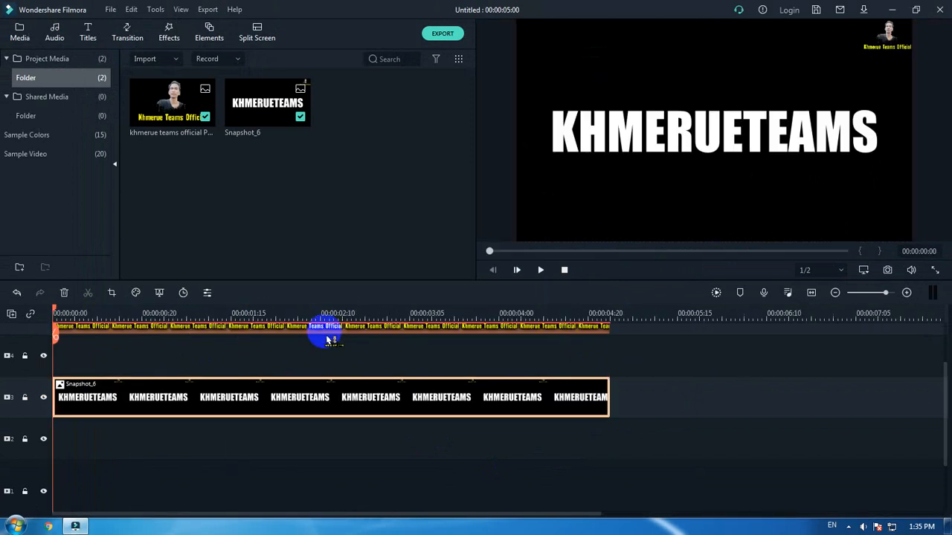
# Step: Set the Snapshot_6 clip's duration to 00:00:01:25 and play back the shortened zoom
pyautogui.rightClick(374, 401)
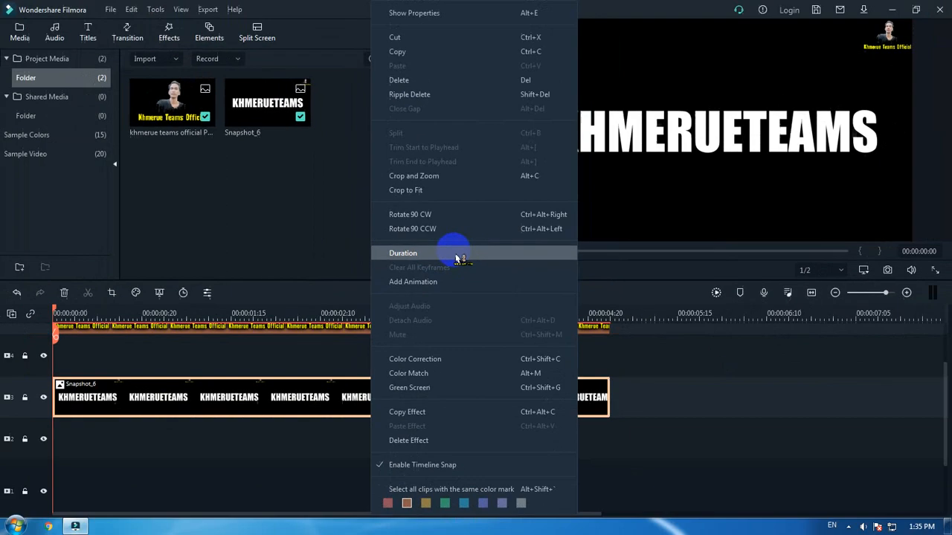
pyautogui.click(405, 253)
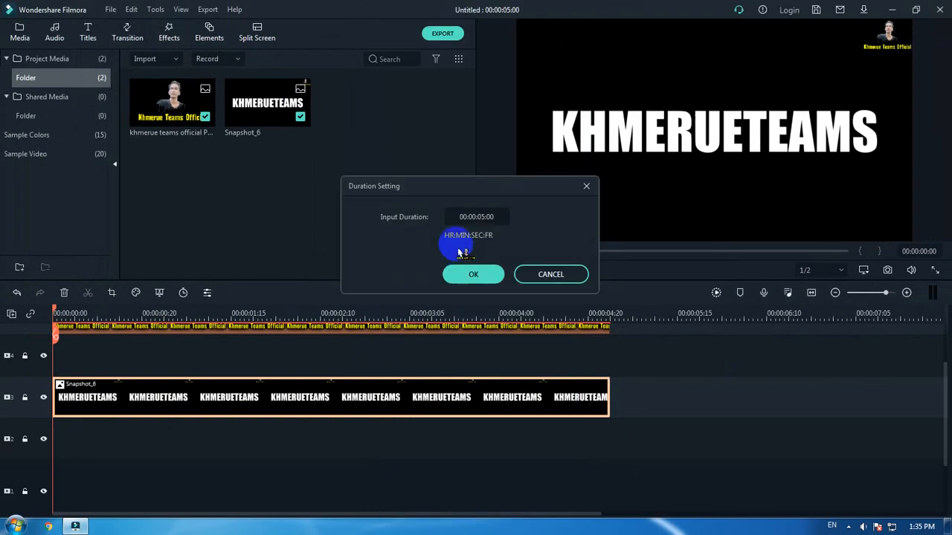
pyautogui.click(482, 216)
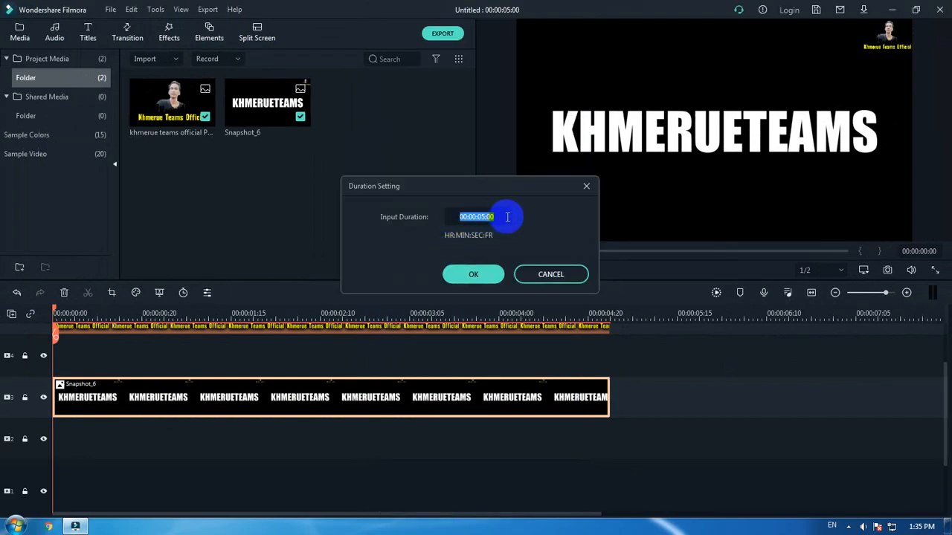
pyautogui.click(482, 217)
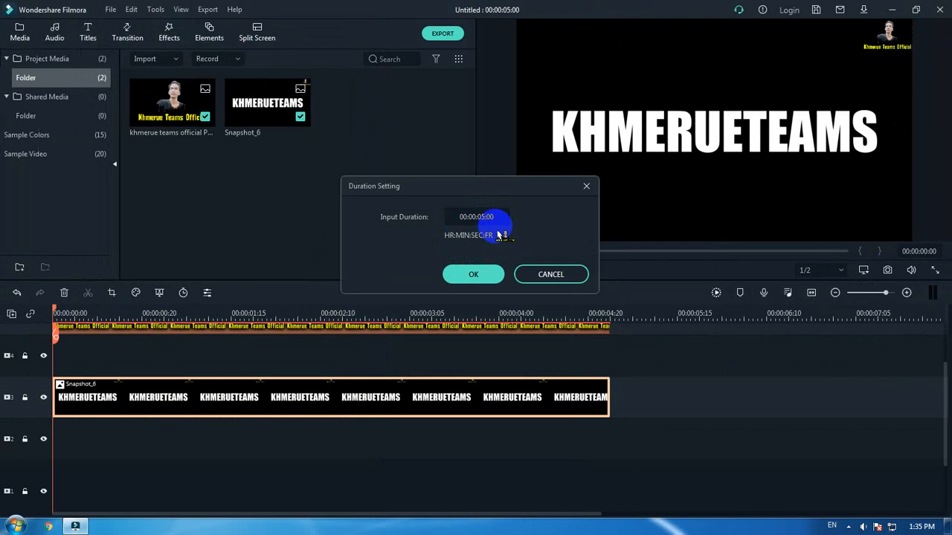
pyautogui.press('BackSpace')
pyautogui.write('1')
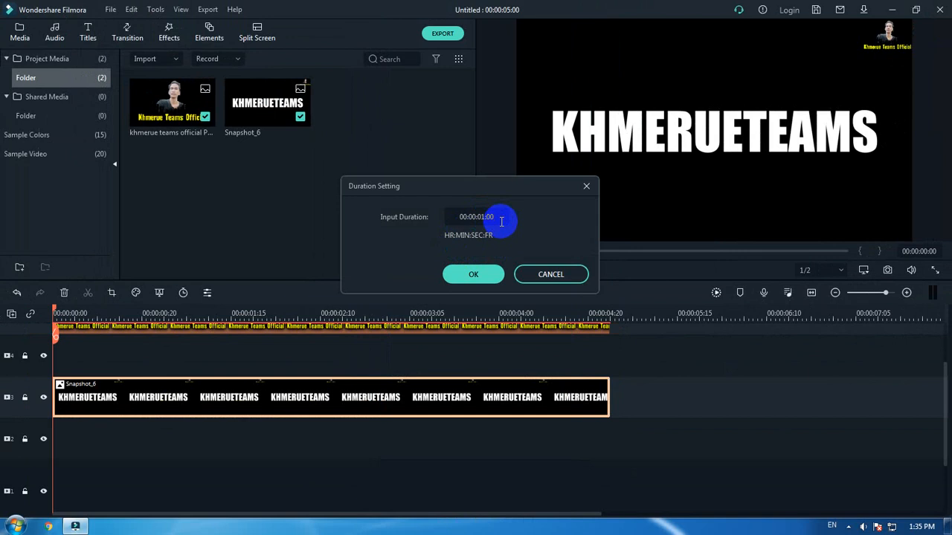
pyautogui.click(491, 219)
pyautogui.moveTo(489, 217); pyautogui.dragTo(504, 220)
pyautogui.write('25')
pyautogui.click(480, 276)
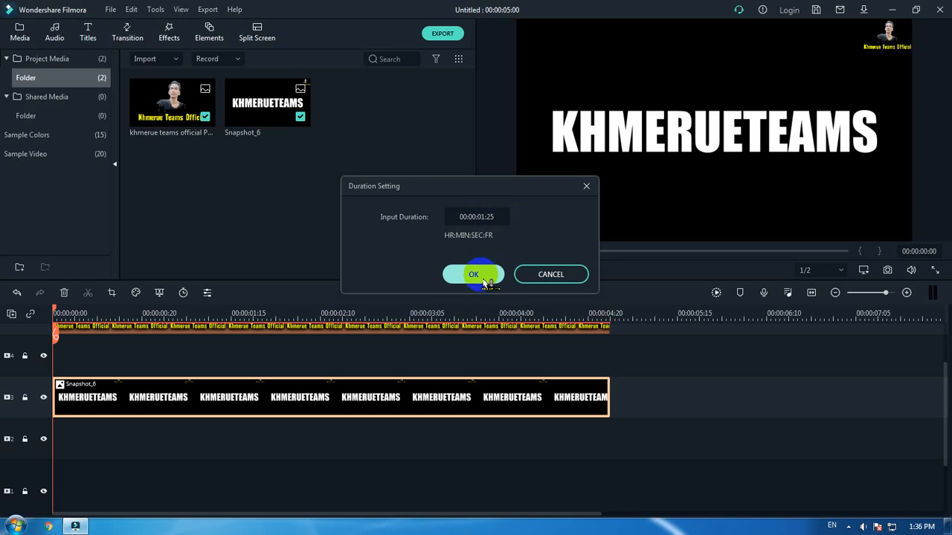
pyautogui.click(476, 275)
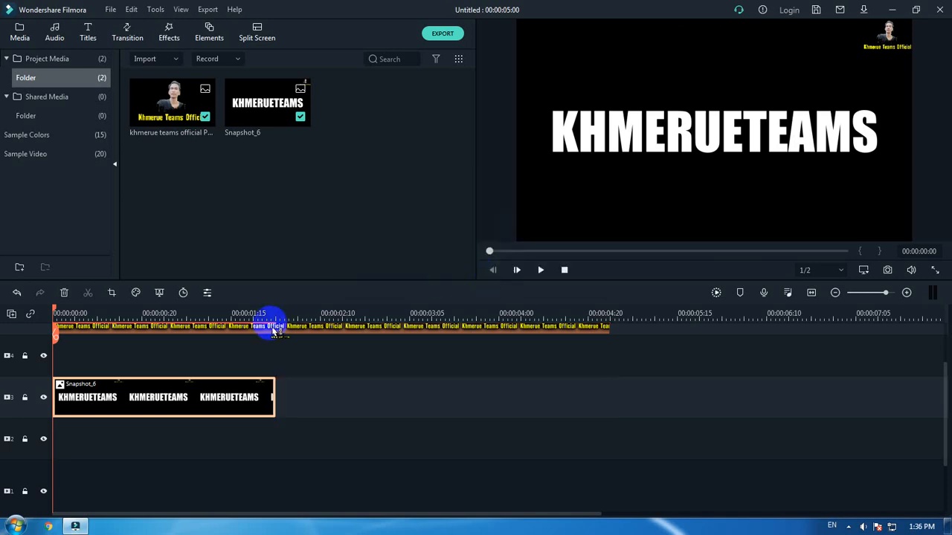
pyautogui.press('space')
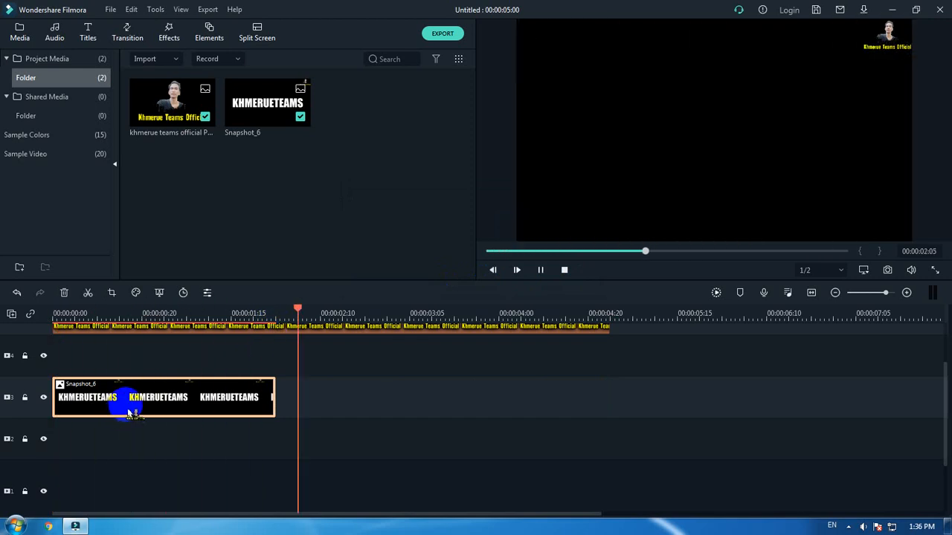
pyautogui.press('space')
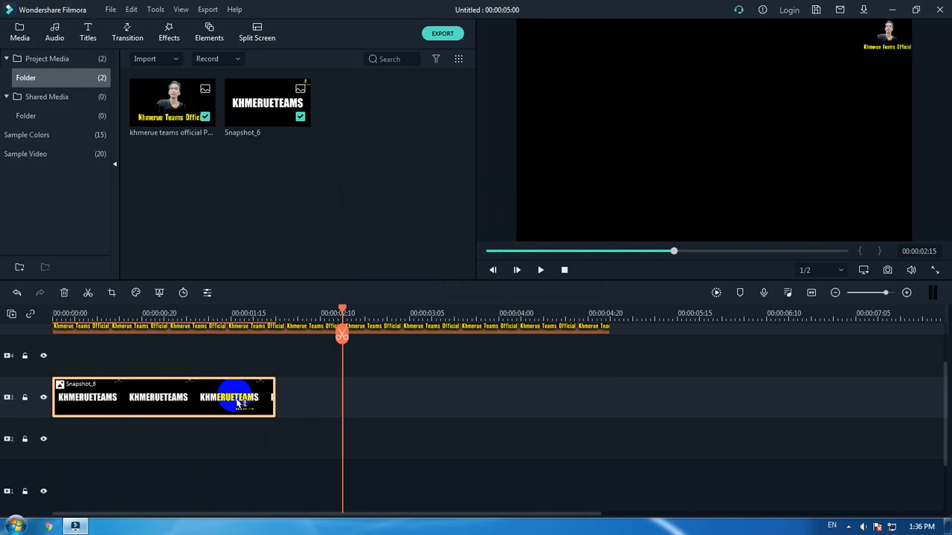
# Step: Set the Snapshot_6 clip's duration to 00:00:01:00 and play it back from the start
pyautogui.rightClick(238, 402)
pyautogui.click(272, 252)
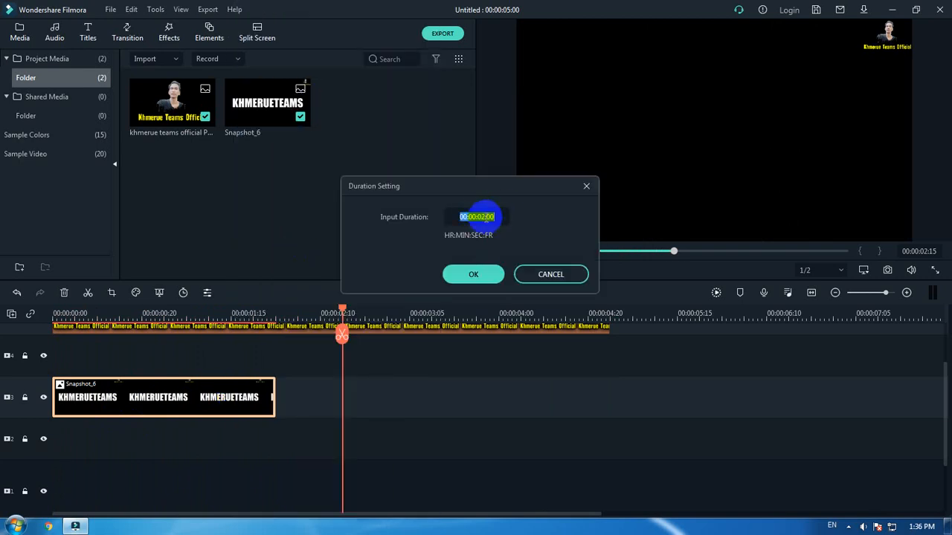
pyautogui.press('BackSpace')
pyautogui.press('BackSpace')
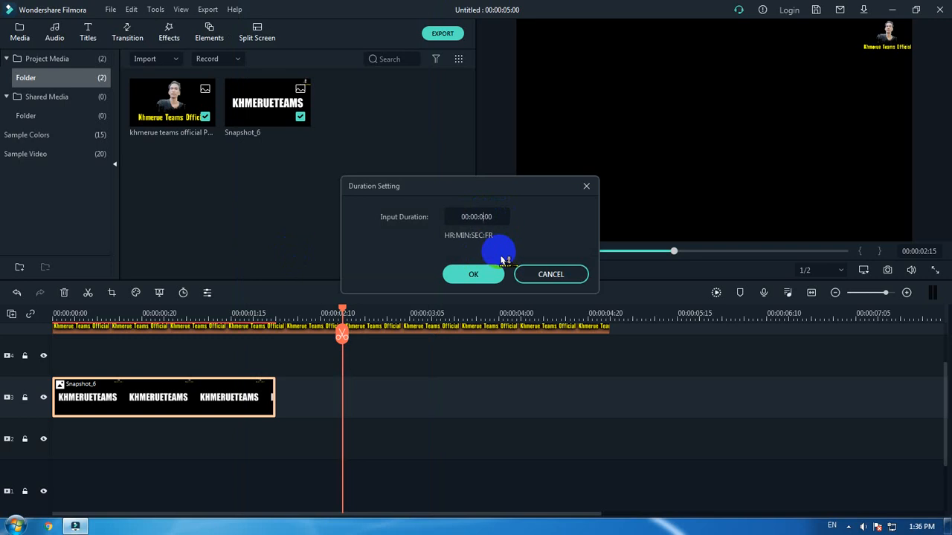
pyautogui.write('1')
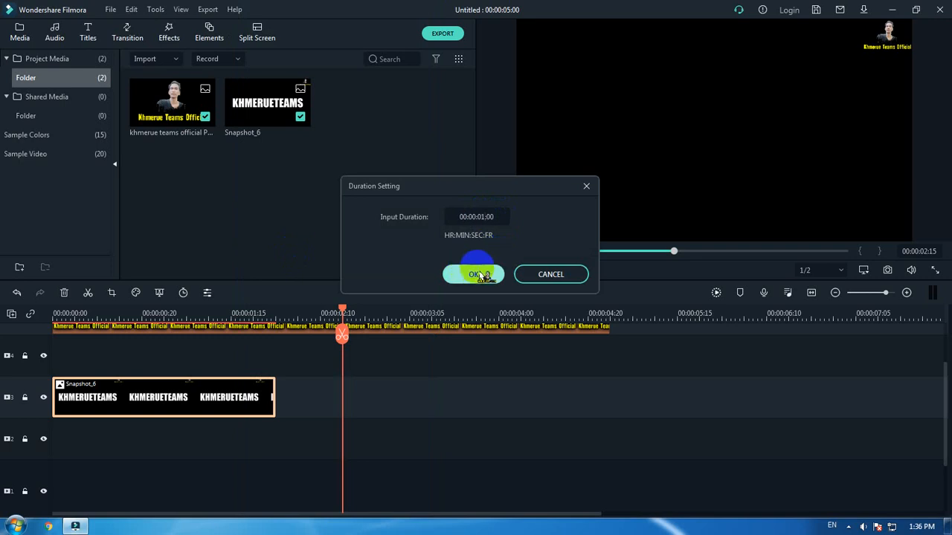
pyautogui.click(483, 276)
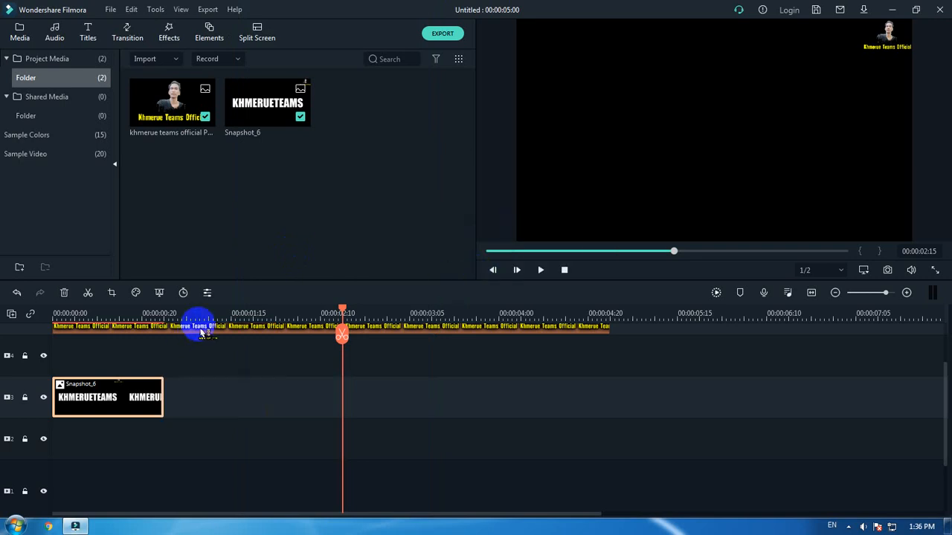
pyautogui.press('Home')
pyautogui.press('space')
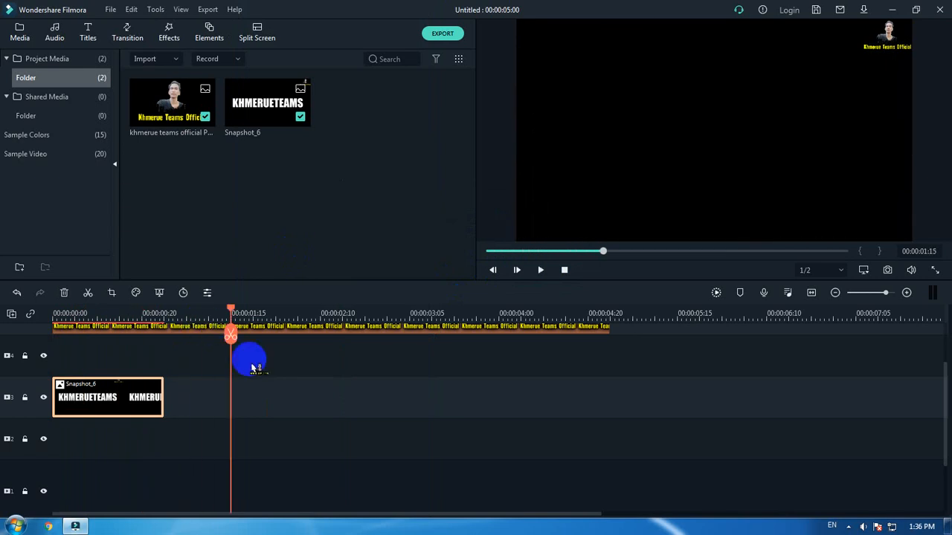
# Step: Delete the khmerue teams official PNG clip from video track 5
pyautogui.click(417, 410)
pyautogui.scroll(1, 418, 412)
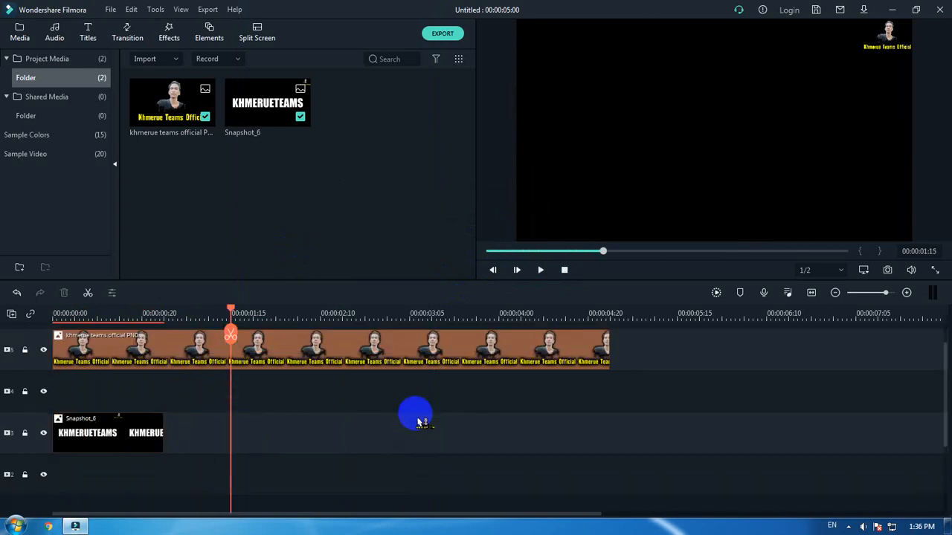
pyautogui.click(550, 348)
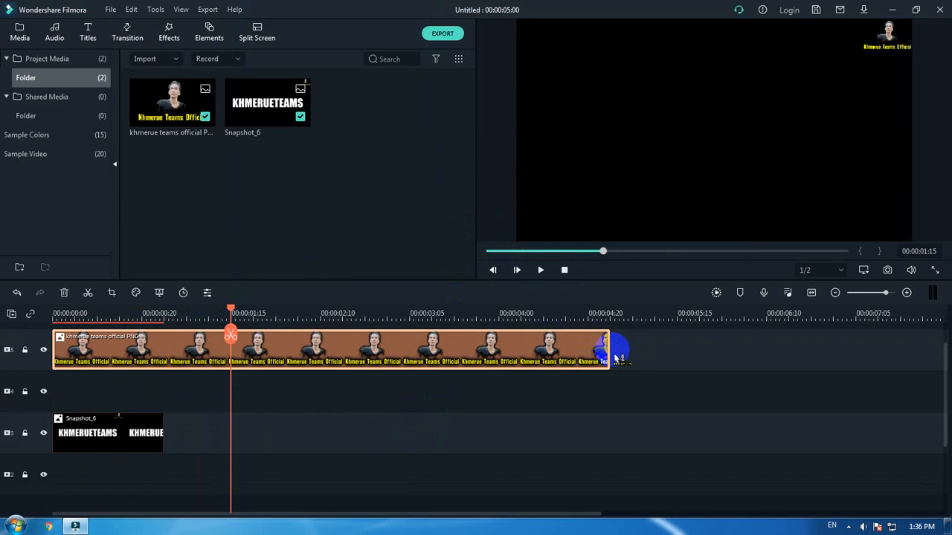
pyautogui.click(158, 435)
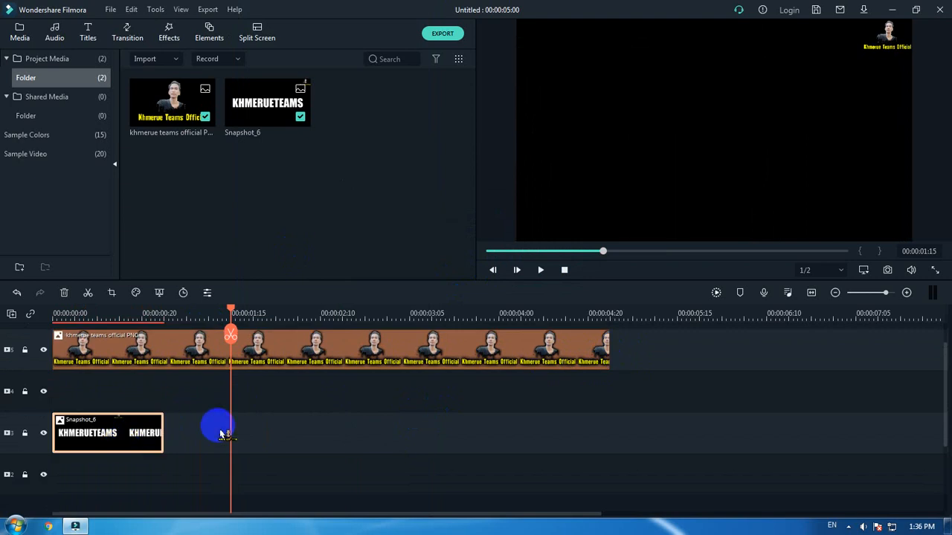
pyautogui.click(318, 345)
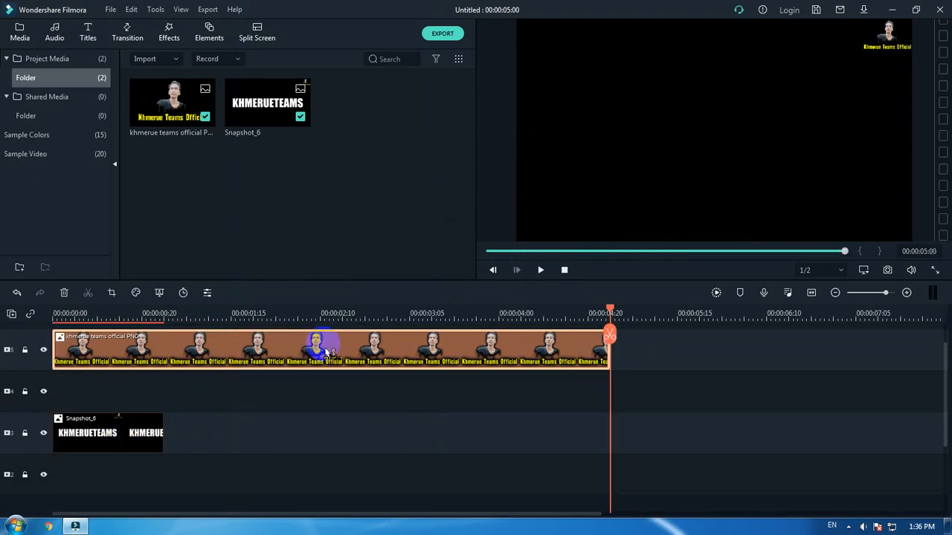
pyautogui.press('Delete')
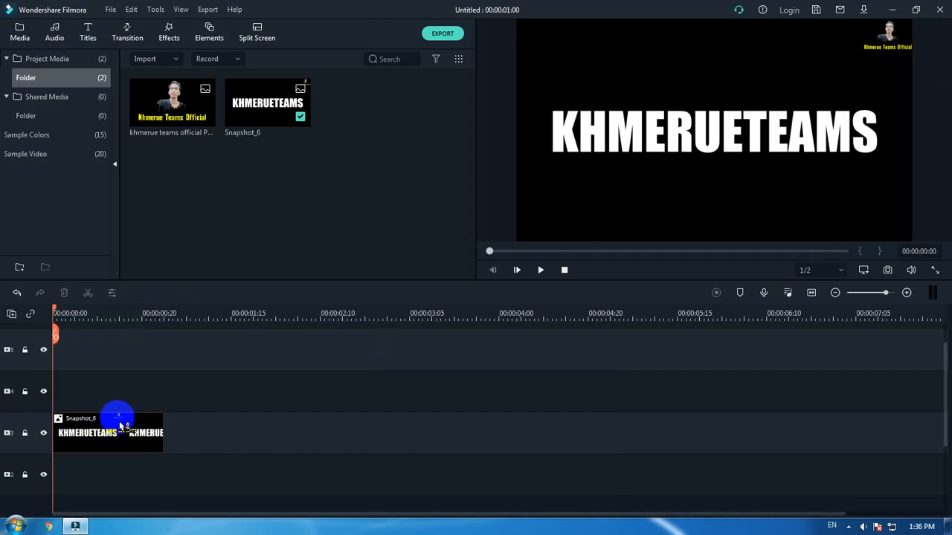
# Step: Take a snapshot of the fully zoomed last frame and place it directly after Snapshot_6 on video track 3
pyautogui.press('End')
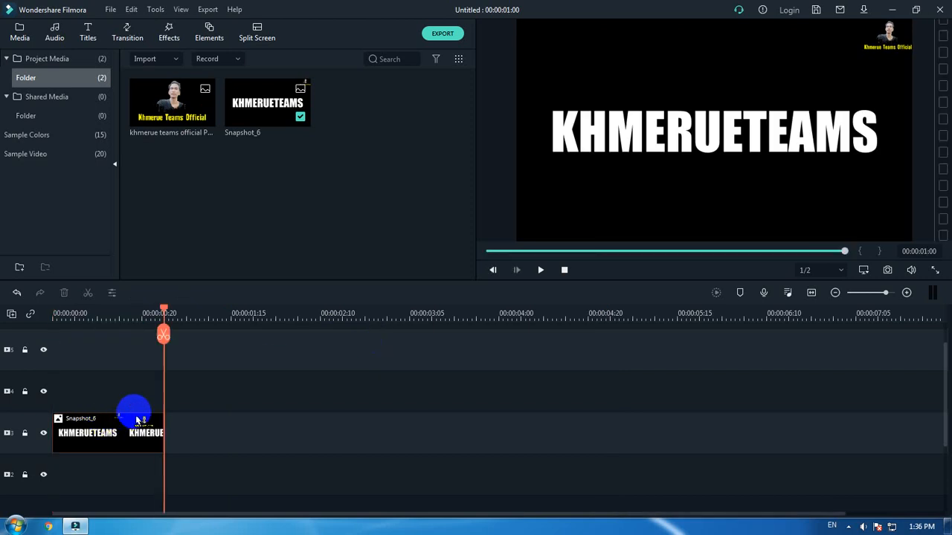
pyautogui.press('space')
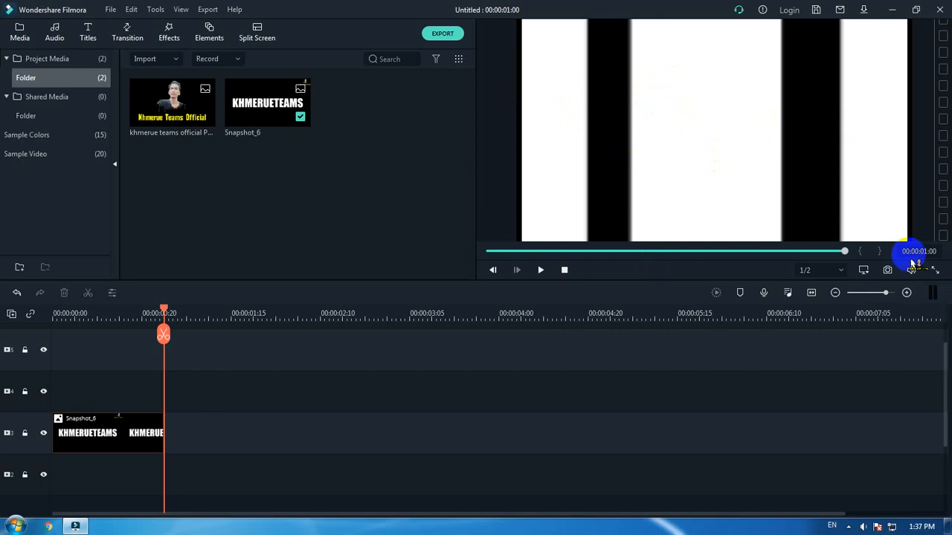
pyautogui.click(886, 270)
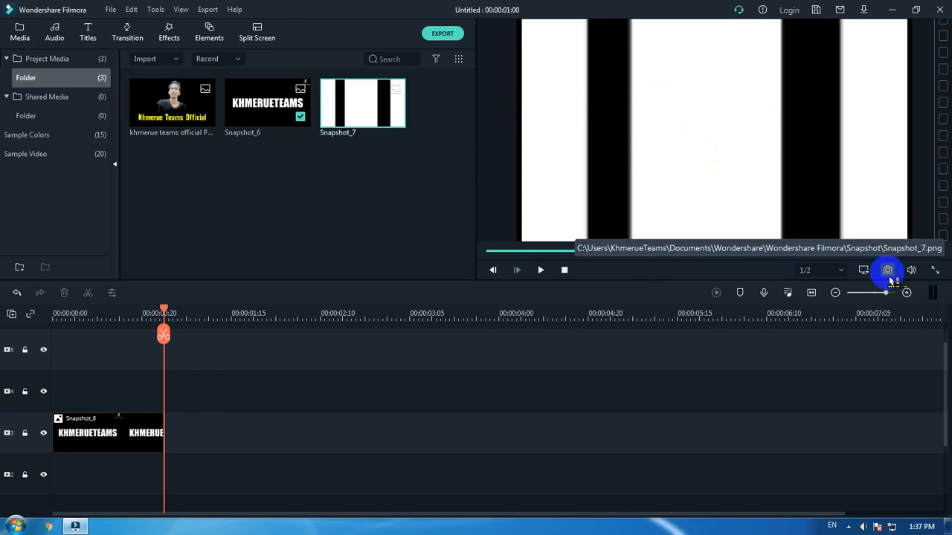
pyautogui.moveTo(327, 188); pyautogui.dragTo(170, 434)
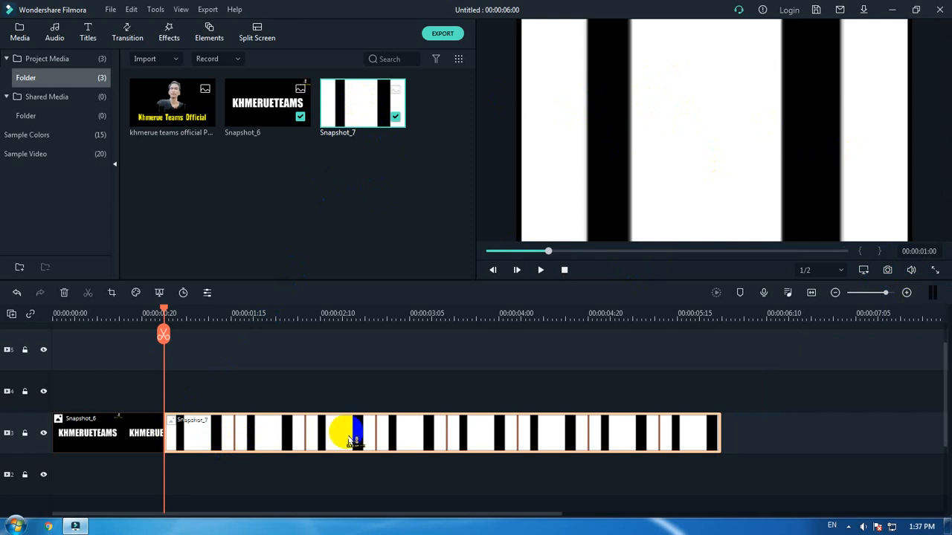
# Step: Set the Snapshot_7 clip's duration to 00:00:00:05
pyautogui.rightClick(324, 440)
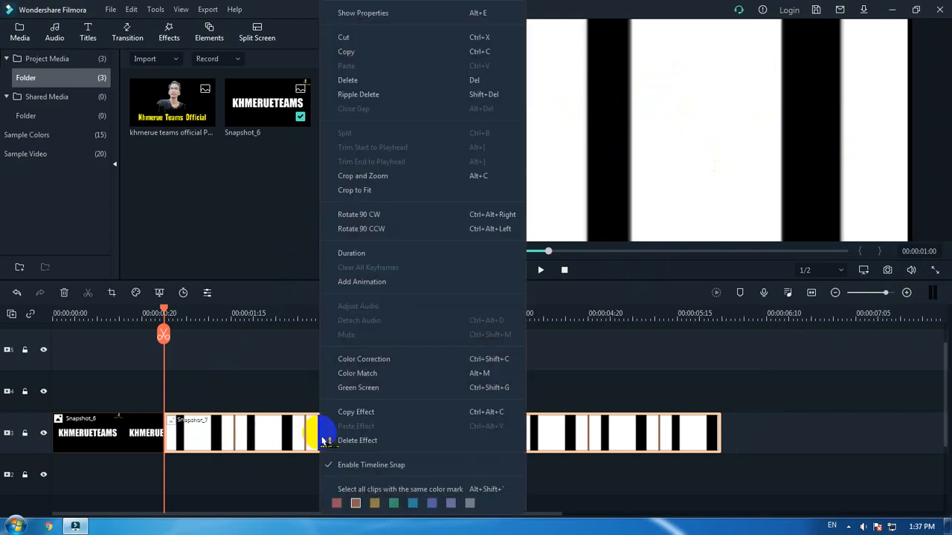
pyautogui.click(424, 253)
pyautogui.doubleClick(482, 217)
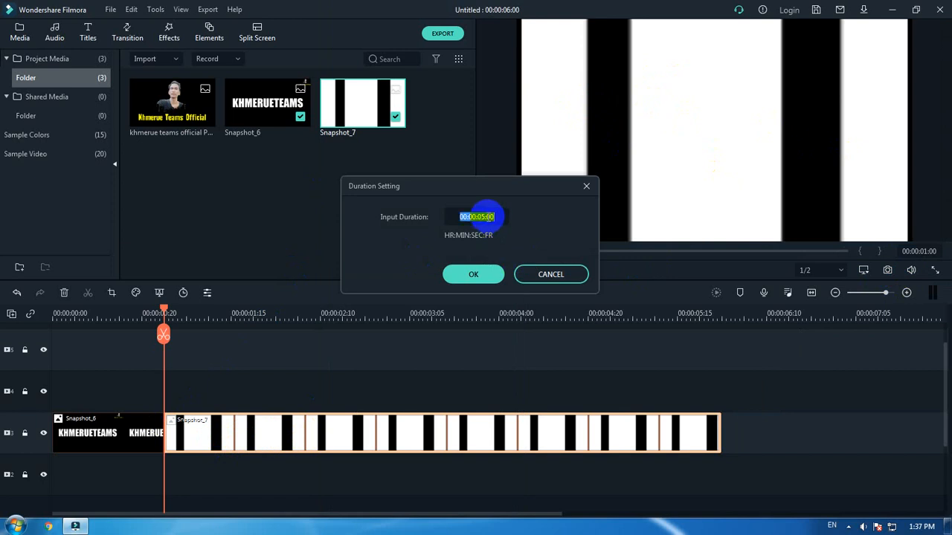
pyautogui.click(483, 215)
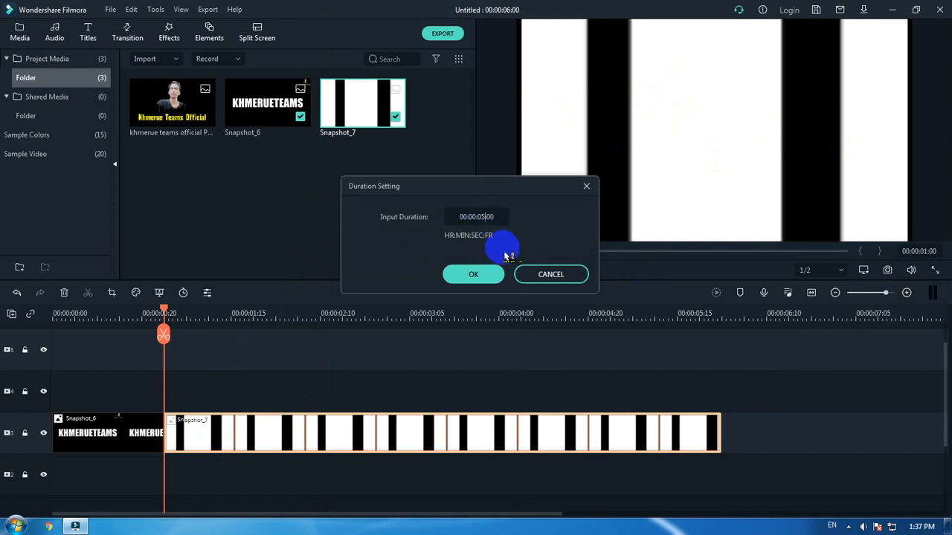
pyautogui.press('BackSpace')
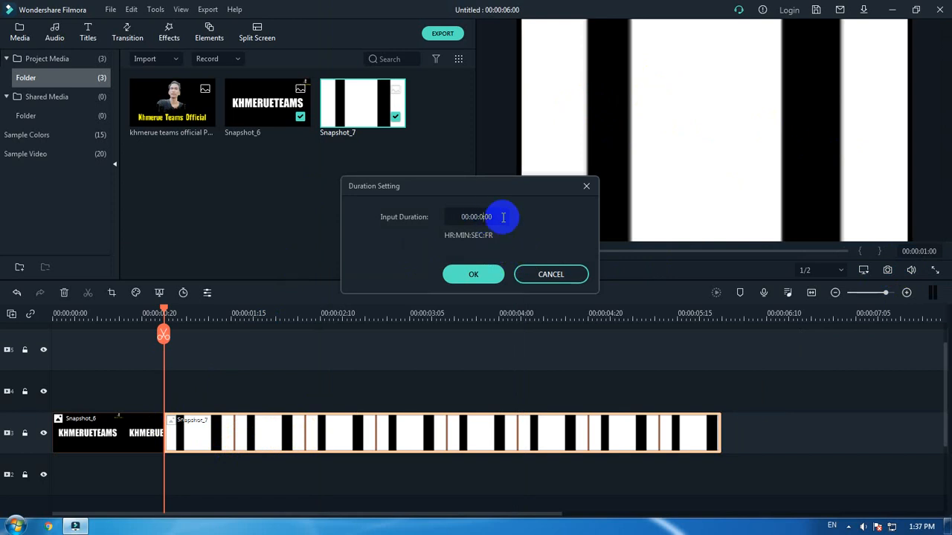
pyautogui.write('0')
pyautogui.press('BackSpace')
pyautogui.write('5')
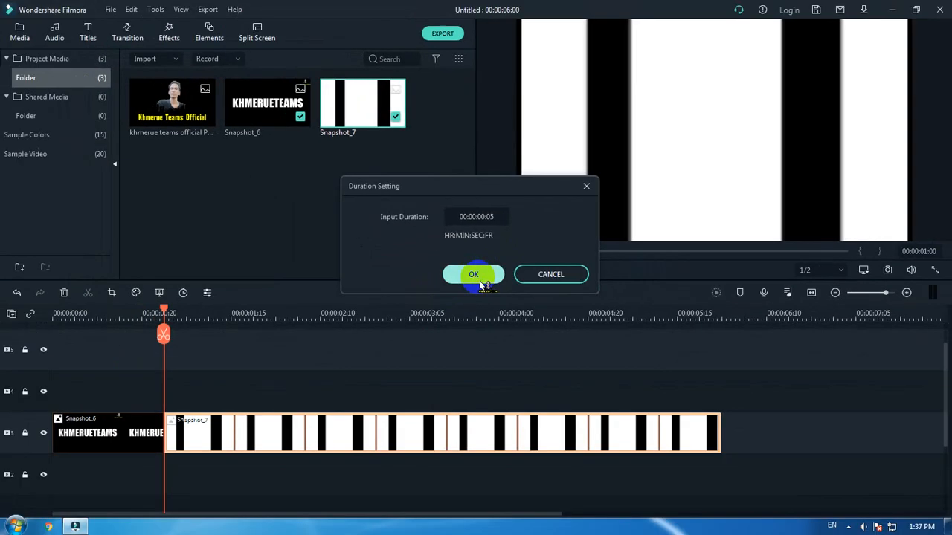
pyautogui.click(461, 380)
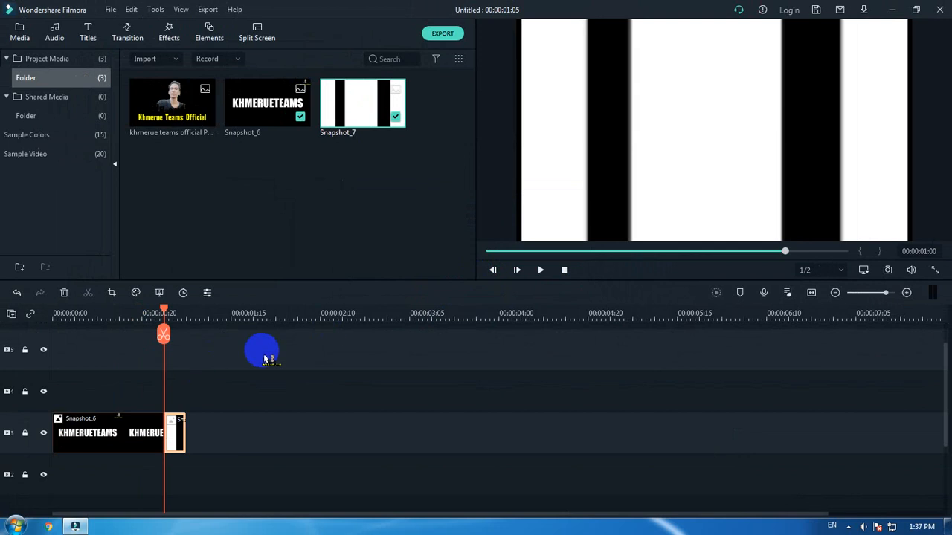
# Step: Open the Pan & Zoom settings of the Snapshot_7 clip on video track 3
pyautogui.click(179, 439)
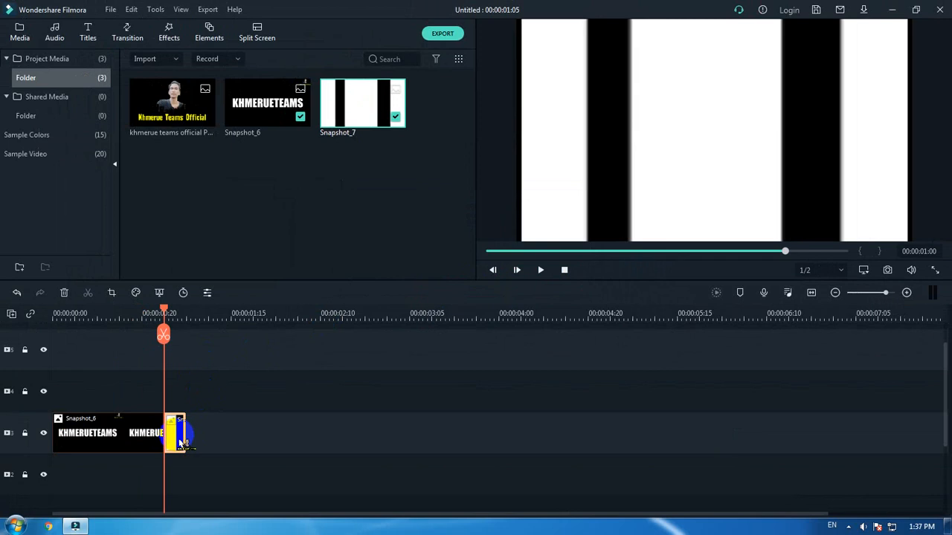
pyautogui.rightClick(178, 443)
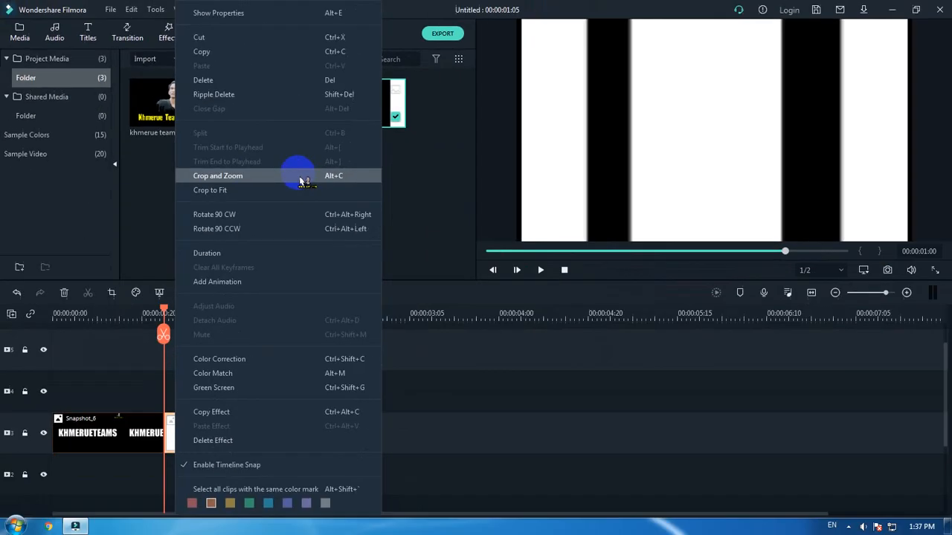
pyautogui.click(482, 282)
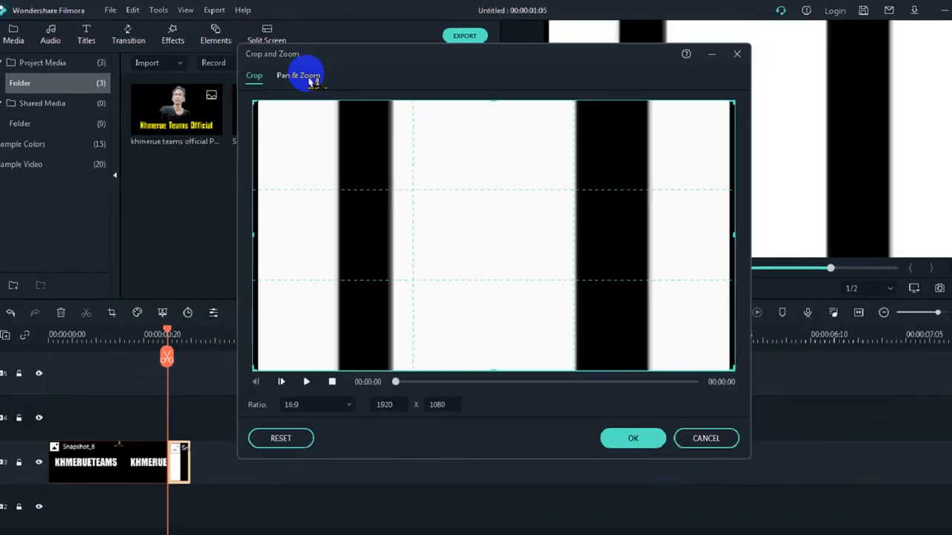
pyautogui.click(481, 147)
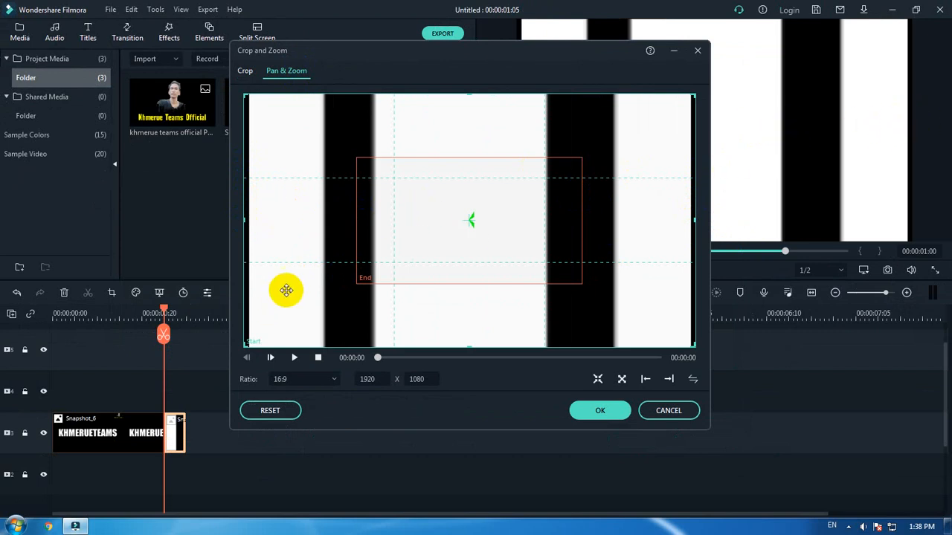
pyautogui.click(246, 344)
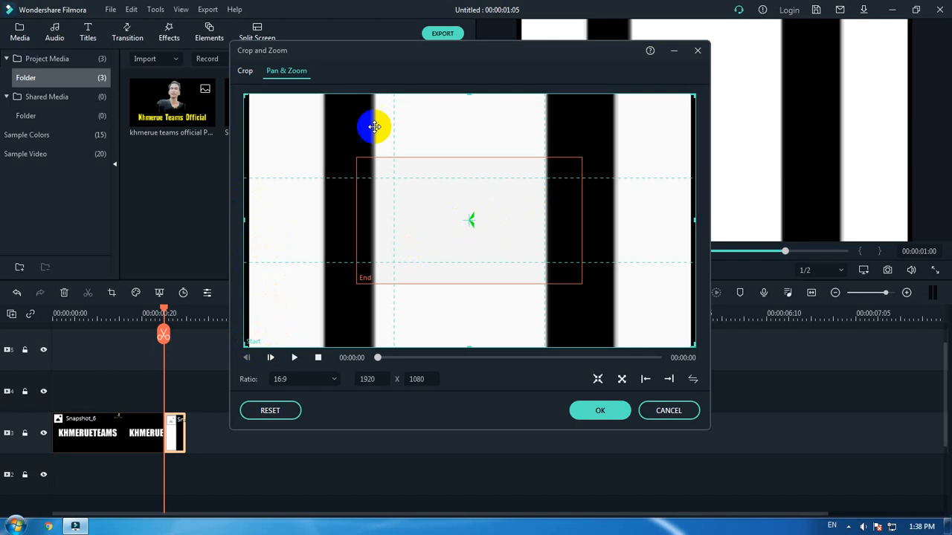
pyautogui.click(344, 197)
pyautogui.moveTo(345, 198); pyautogui.dragTo(572, 179)
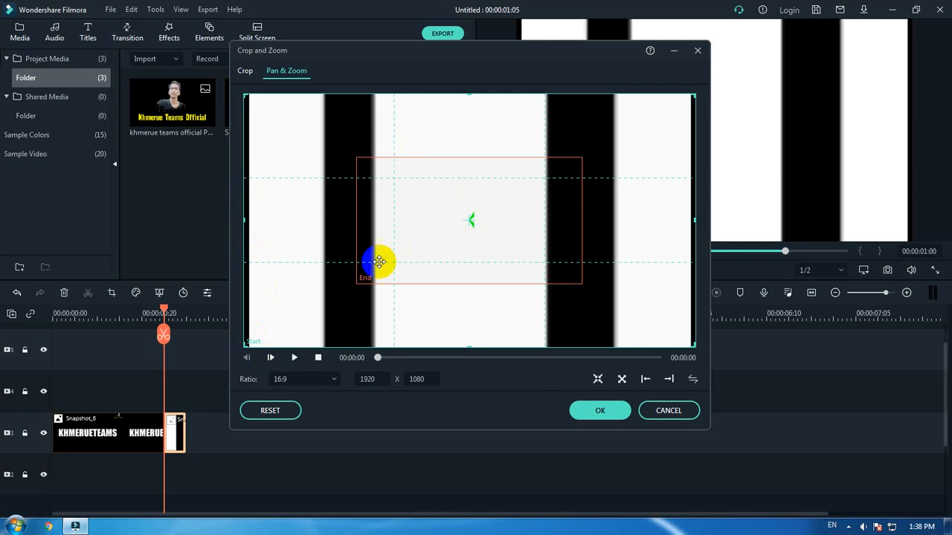
pyautogui.click(249, 357)
pyautogui.click(246, 344)
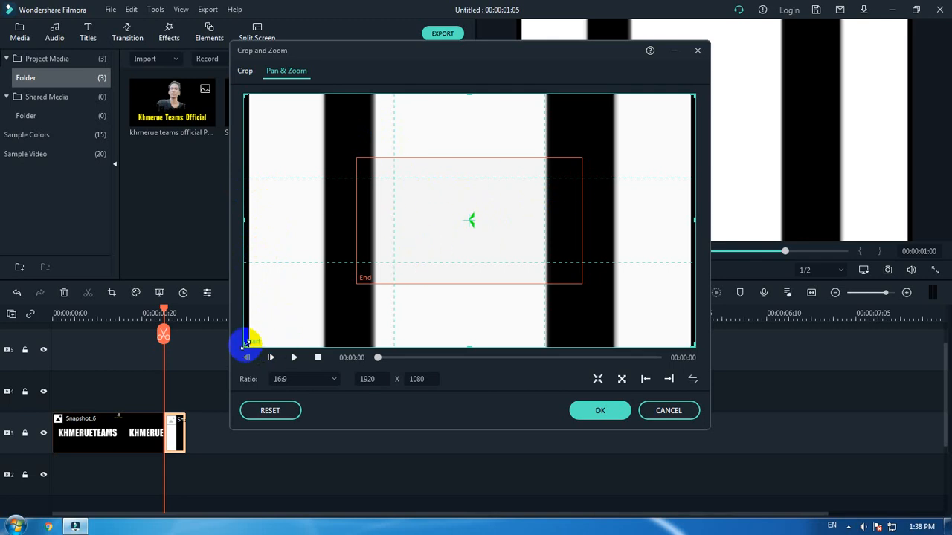
pyautogui.moveTo(246, 344)
pyautogui.mouseDown()
pyautogui.moveTo(421, 79)
pyautogui.moveTo(405, 95)
pyautogui.mouseUp()
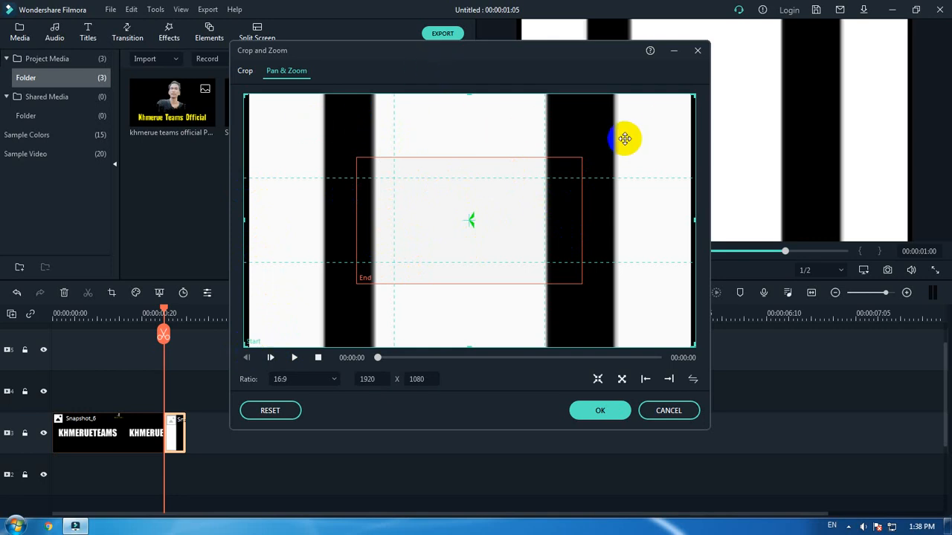
pyautogui.moveTo(610, 140)
pyautogui.mouseDown()
pyautogui.moveTo(340, 147)
pyautogui.moveTo(261, 199)
pyautogui.moveTo(275, 228)
pyautogui.mouseUp()
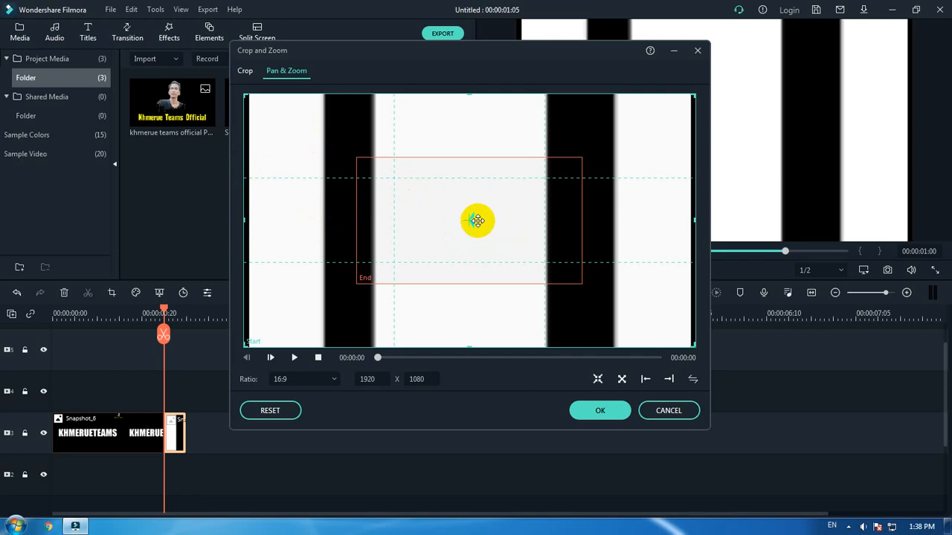
# Step: Shrink Snapshot_7's Pan & Zoom end frame to about 131 x 74 around the centre and play the intro from the start
pyautogui.click(477, 220)
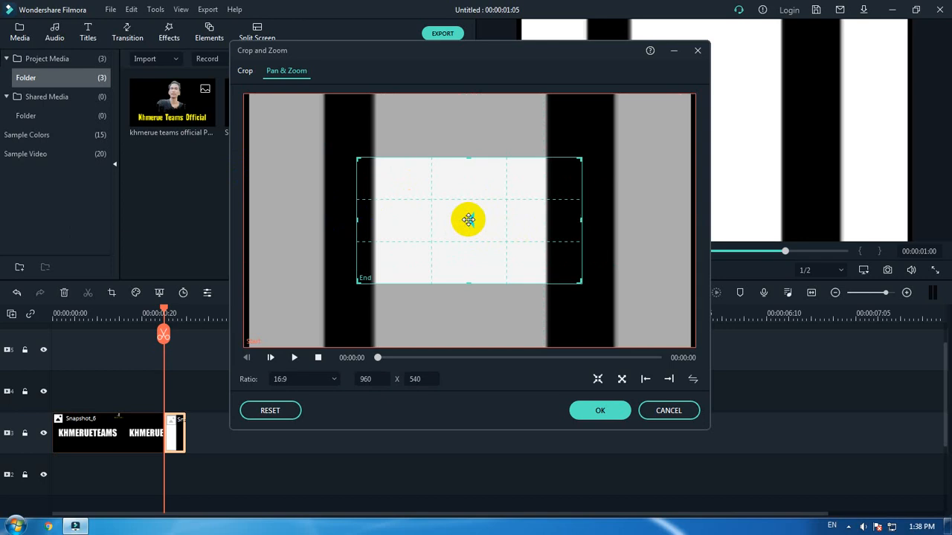
pyautogui.click(360, 280)
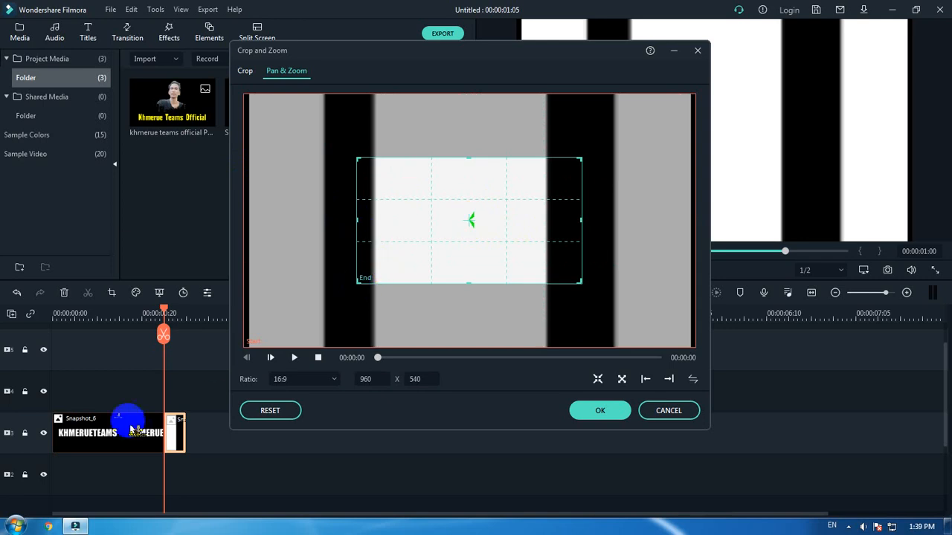
pyautogui.click(358, 282)
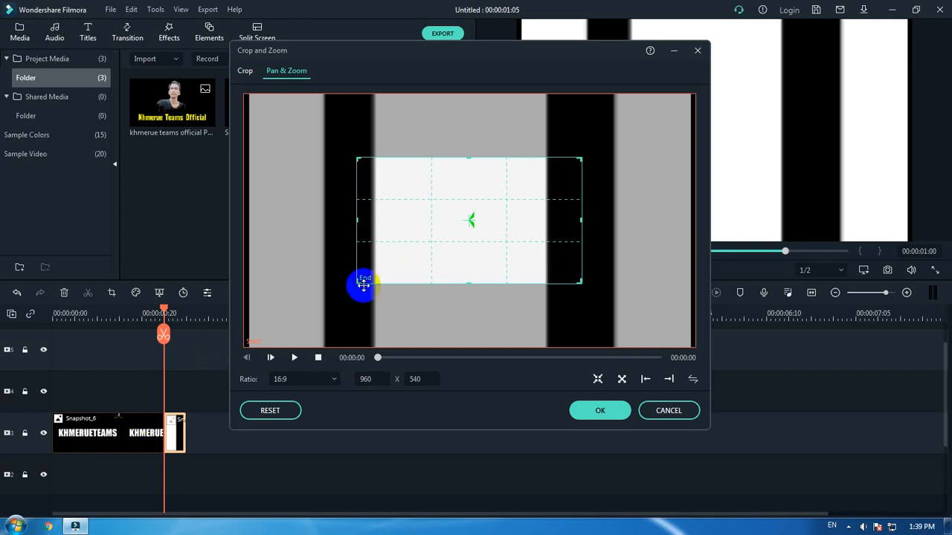
pyautogui.moveTo(358, 282); pyautogui.dragTo(475, 218)
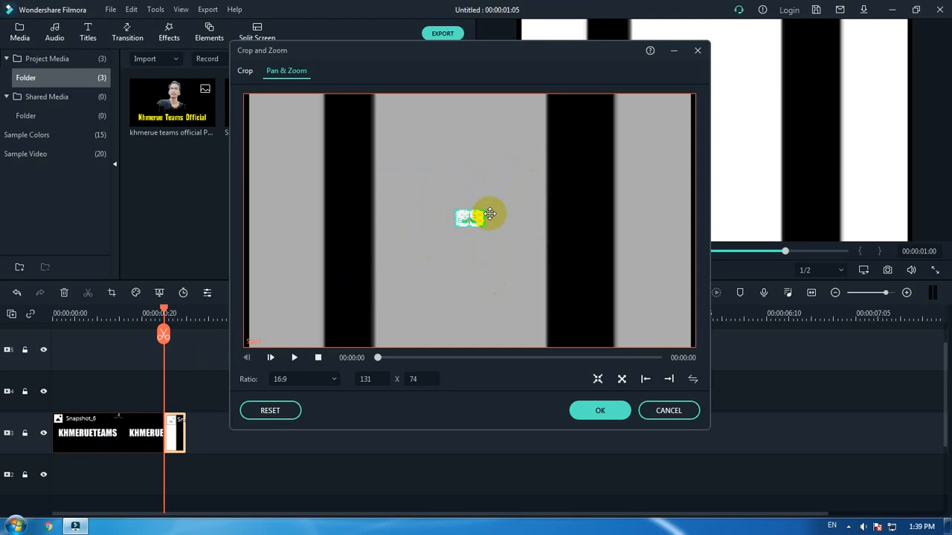
pyautogui.click(600, 411)
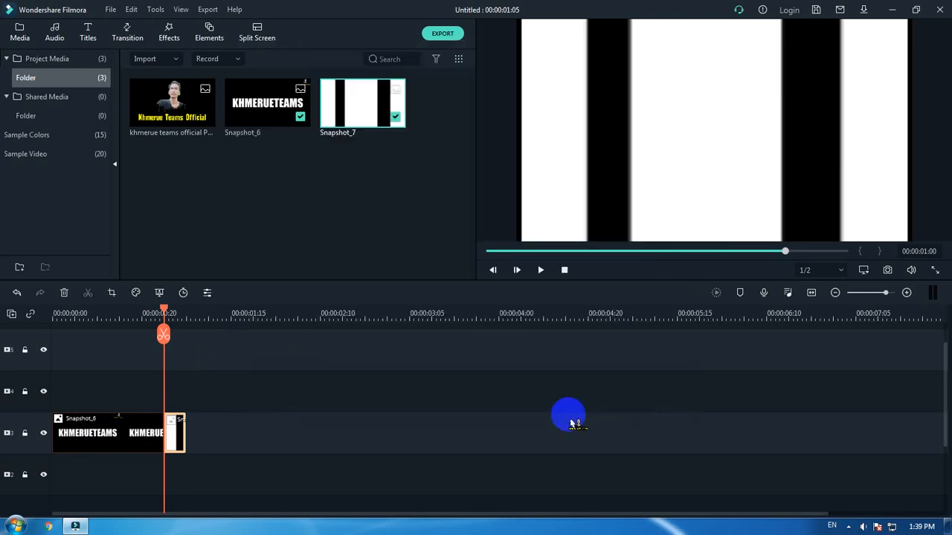
pyautogui.press('Home')
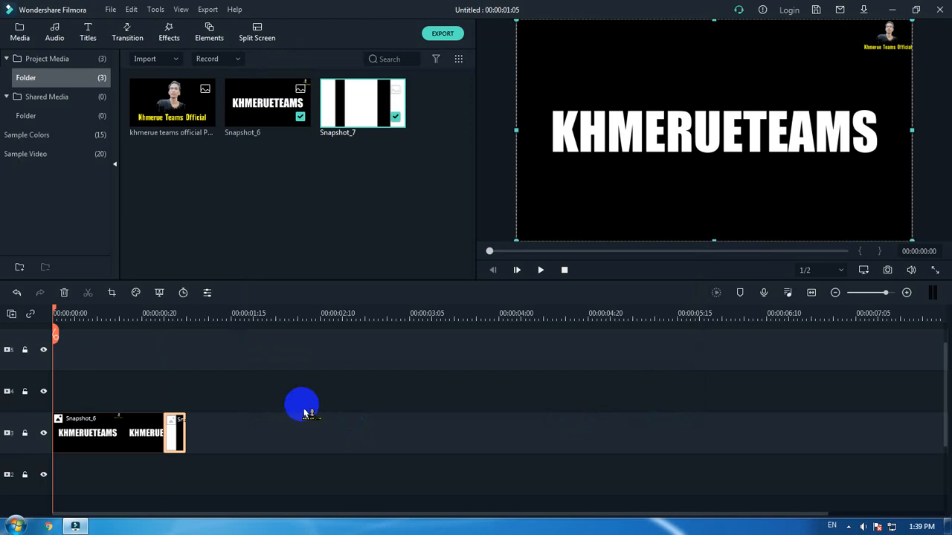
pyautogui.press('space')
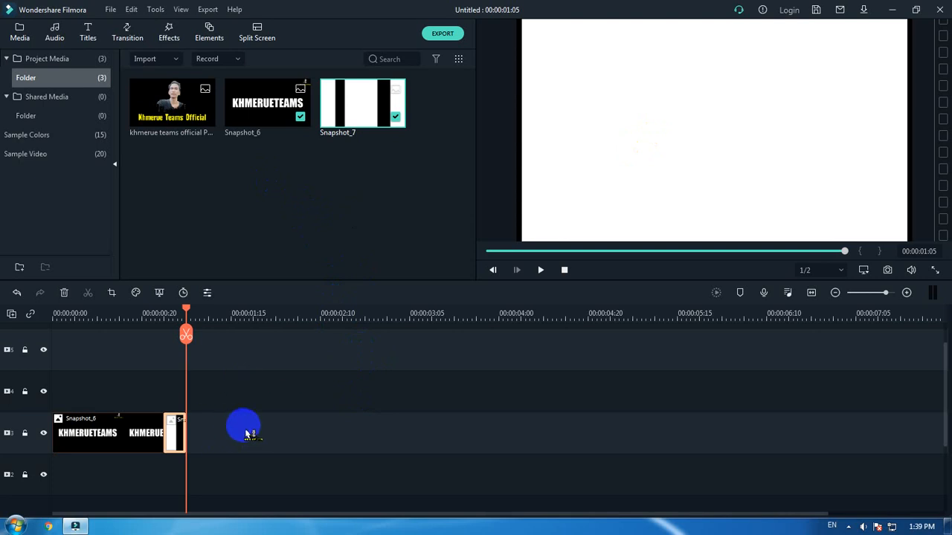
# Step: Switch to the desktop and preview the No Copyright road drive mountain video with its volume at 0%, closing the player when done
pyautogui.click(892, 9)
pyautogui.moveTo(248, 431); pyautogui.dragTo(390, 379)
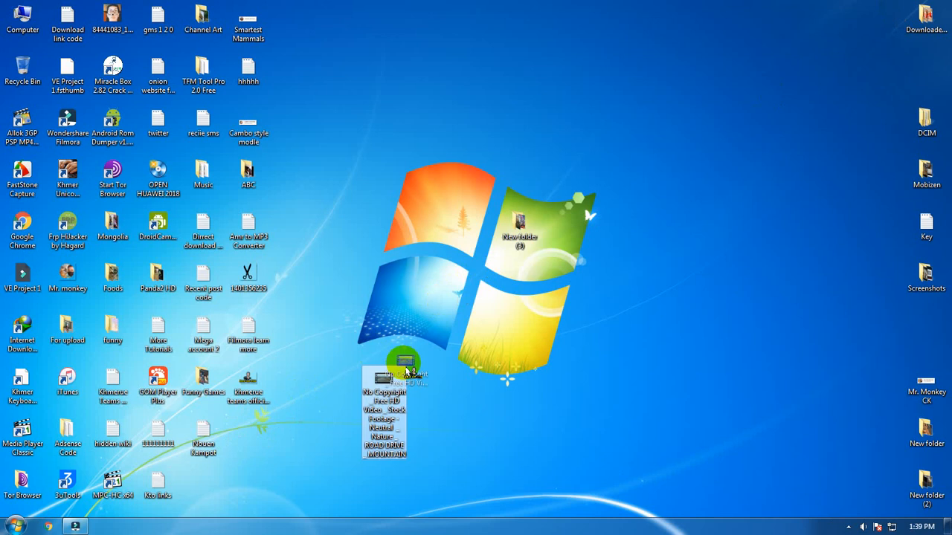
pyautogui.doubleClick(397, 378)
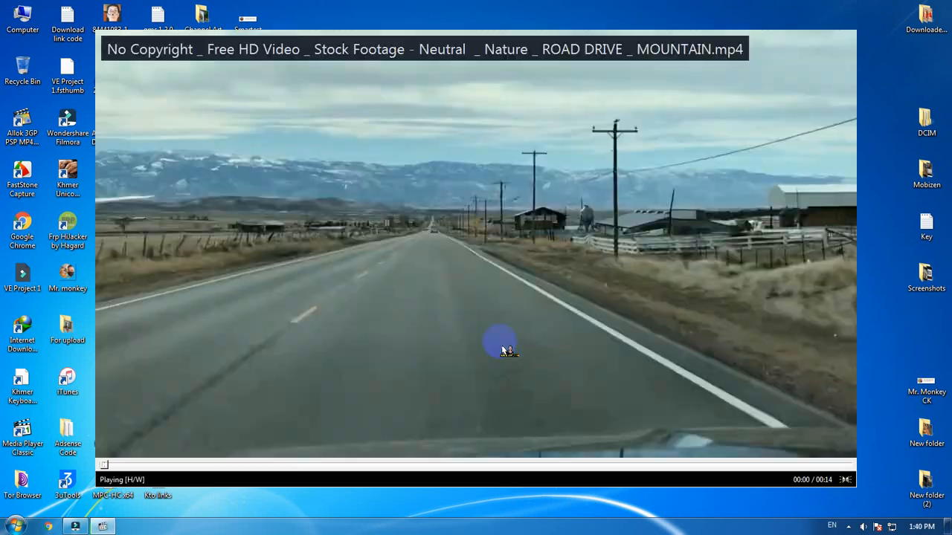
pyautogui.click(570, 330)
pyautogui.click(614, 334)
pyautogui.scroll(-10, 614, 334)
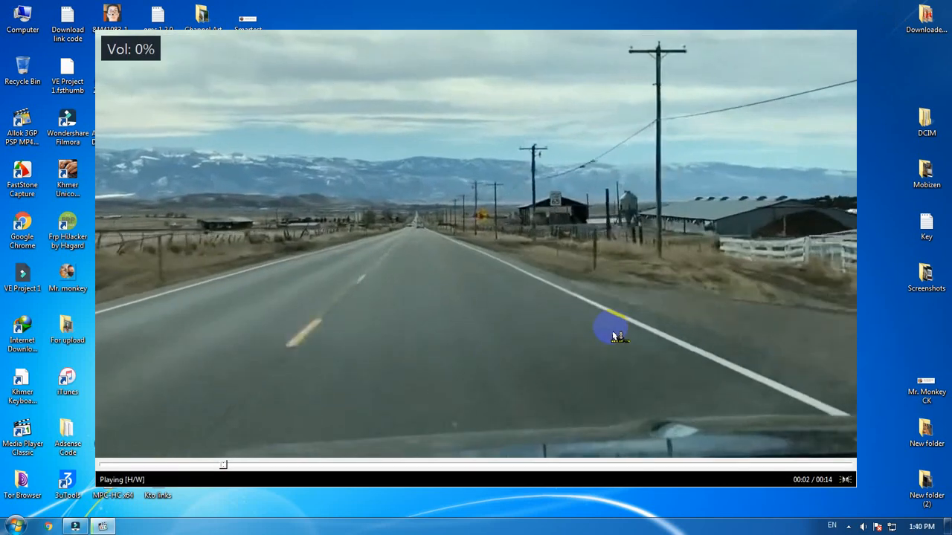
pyautogui.hotkey('alt', 'F4')
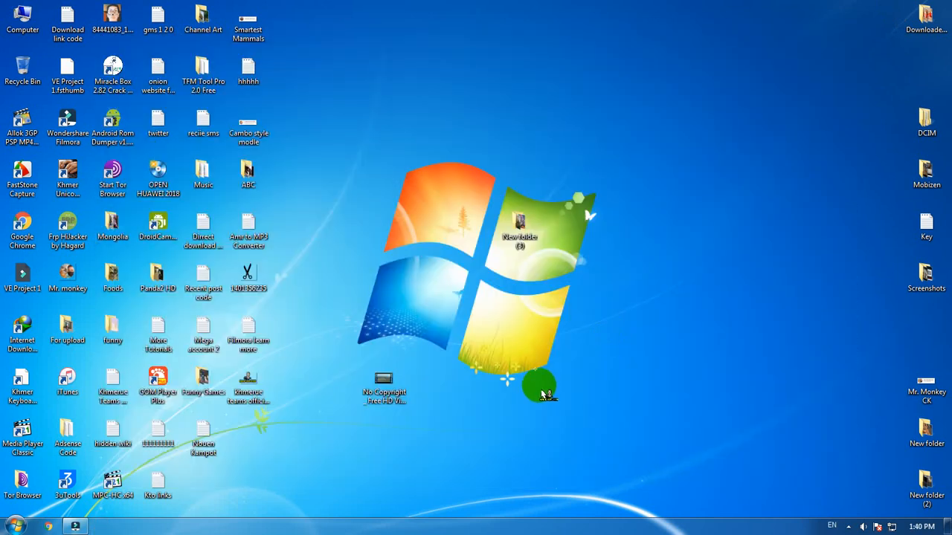
# Step: Bring the No Copyright road drive mountain video into Filmora on video track 2, starting at the beginning of the timeline beneath the snapshots
pyautogui.click(383, 383)
pyautogui.moveTo(385, 383); pyautogui.dragTo(231, 476)
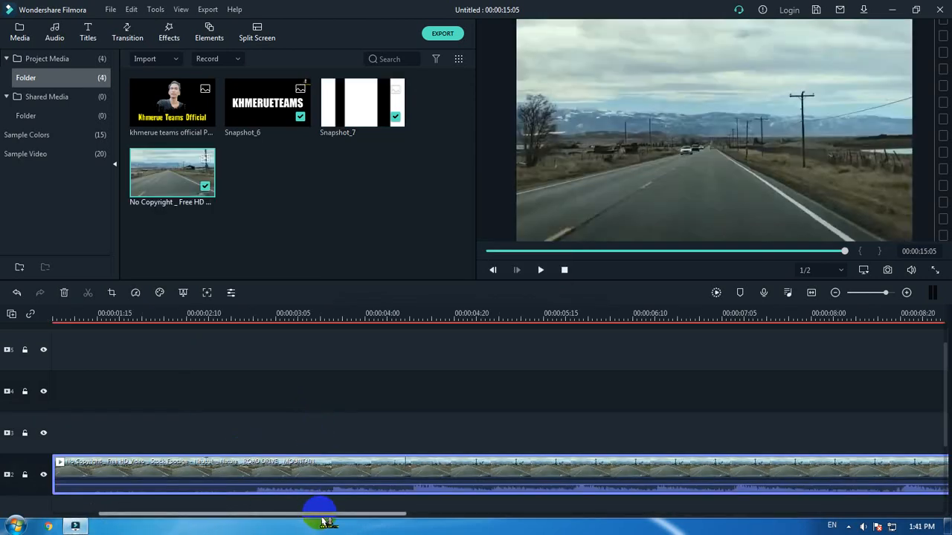
pyautogui.moveTo(319, 513); pyautogui.dragTo(273, 513)
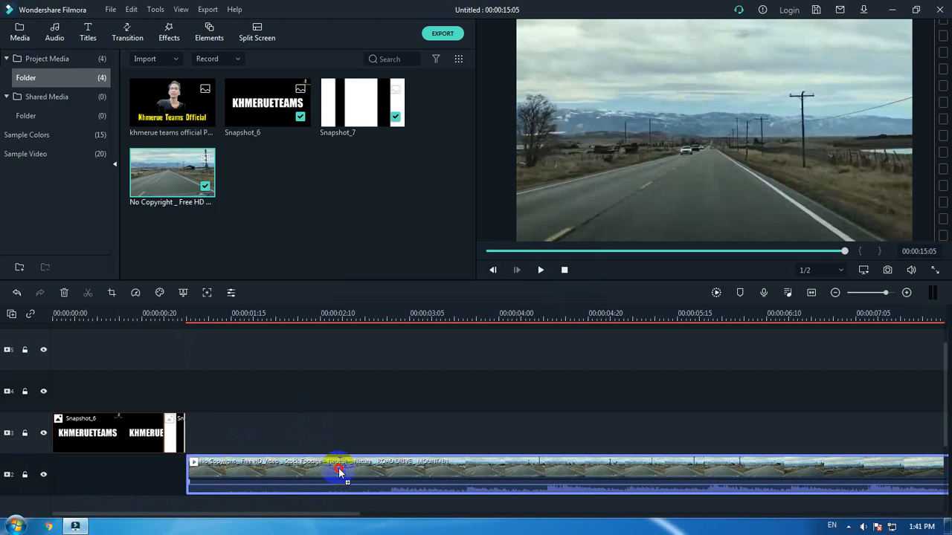
pyautogui.click(203, 482)
pyautogui.moveTo(203, 482); pyautogui.dragTo(187, 481)
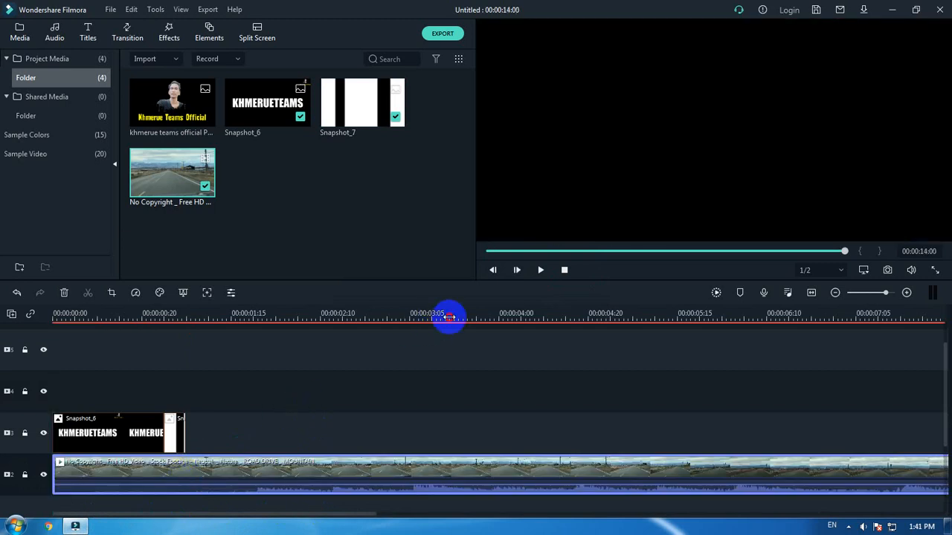
pyautogui.moveTo(449, 316); pyautogui.dragTo(273, 330)
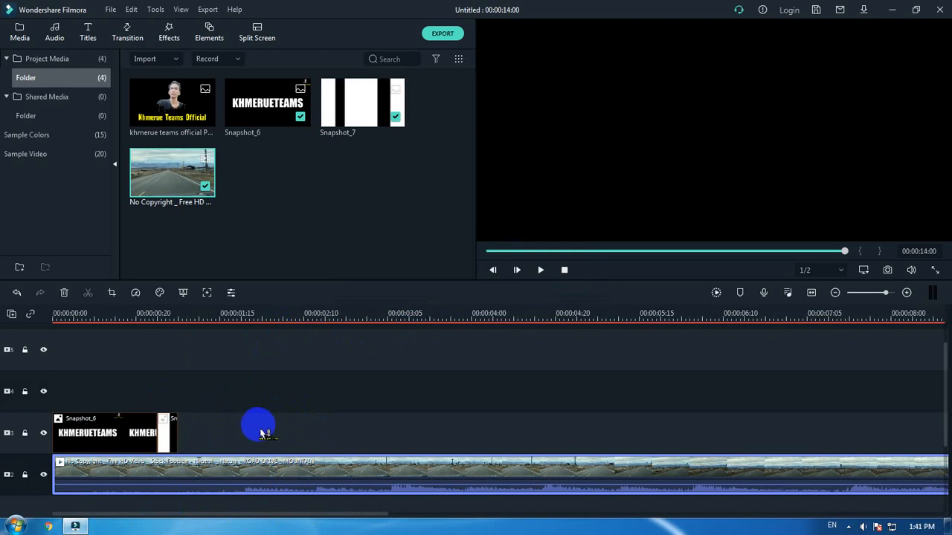
# Step: Set the compositing blending mode of the Snapshot_6 clip on video track 3 to Multiply and apply it
pyautogui.press('Home')
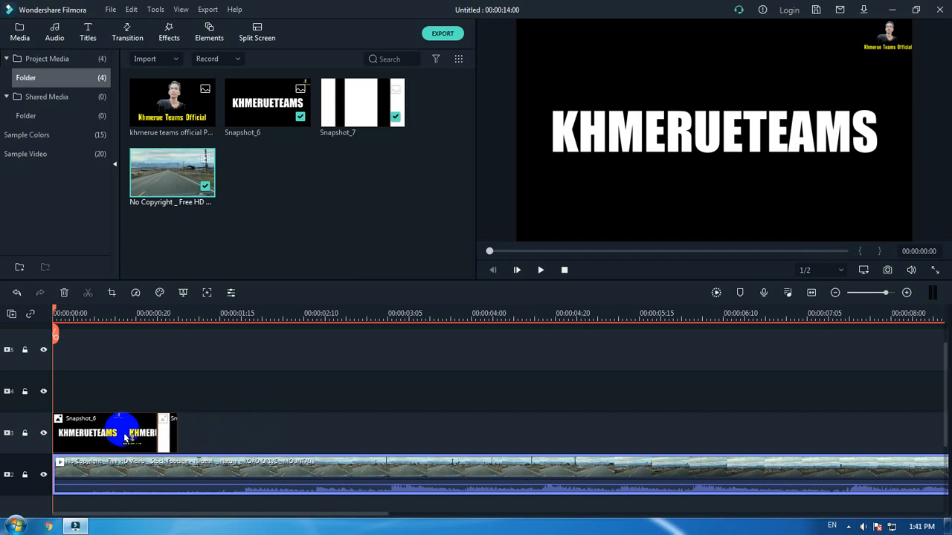
pyautogui.click(125, 437)
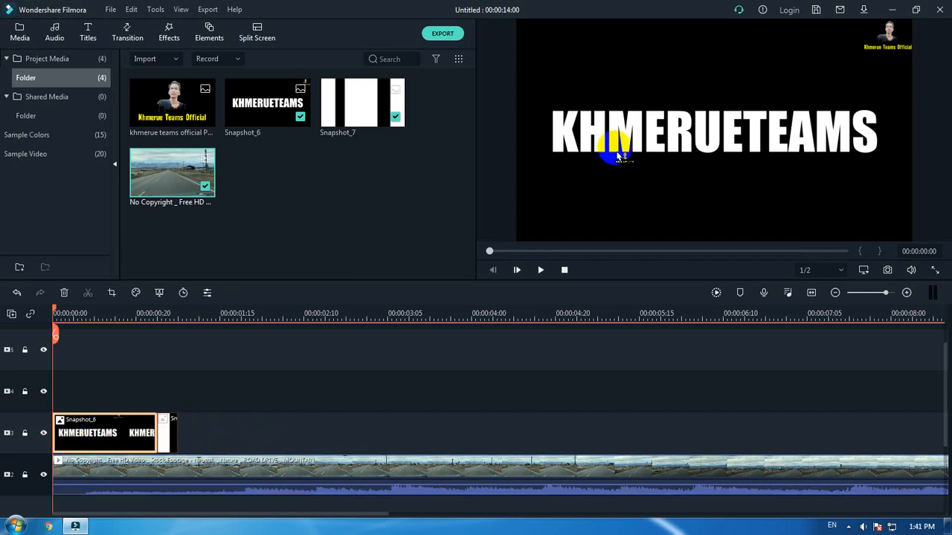
pyautogui.click(115, 438)
pyautogui.doubleClick(113, 440)
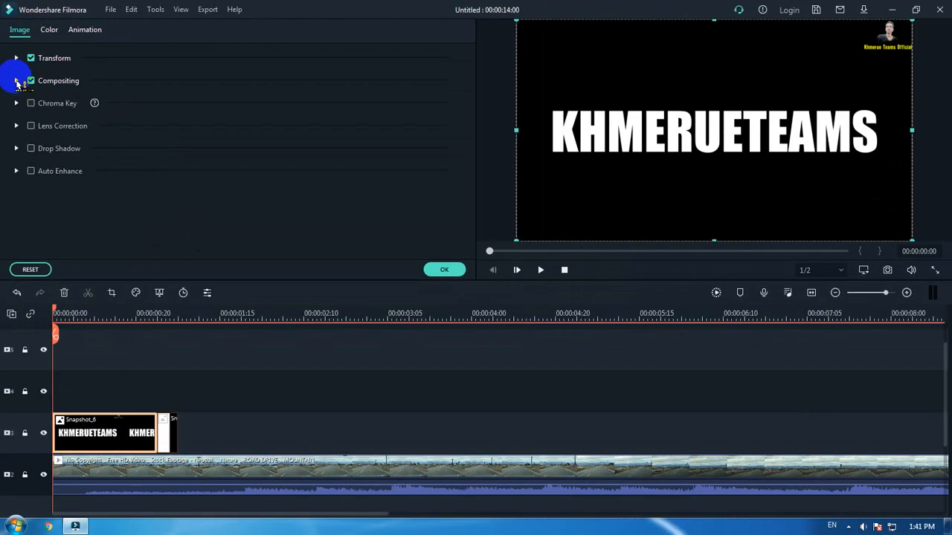
pyautogui.click(16, 81)
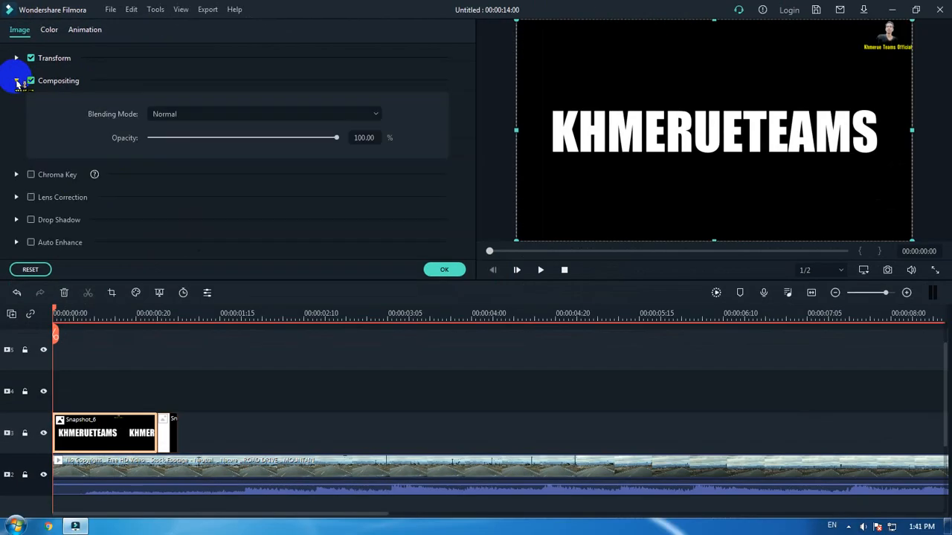
pyautogui.click(251, 118)
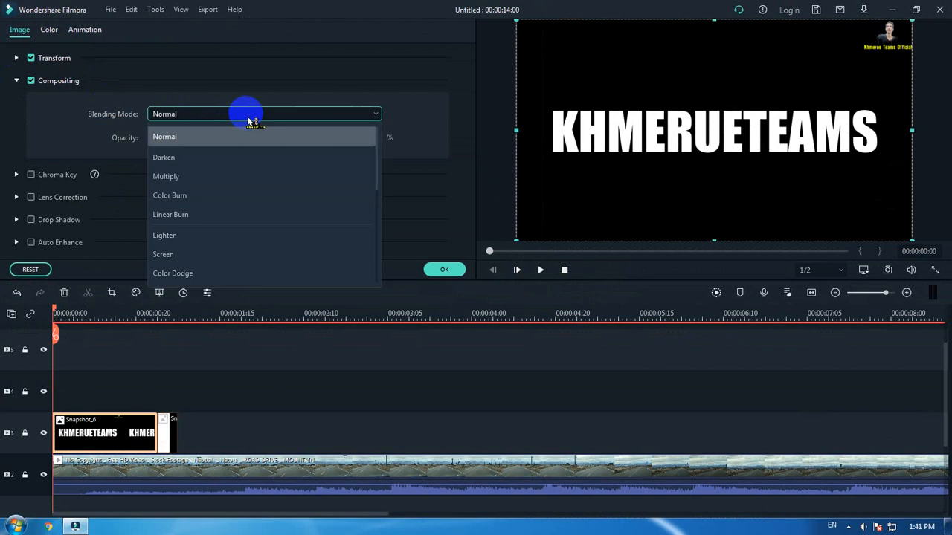
pyautogui.click(220, 184)
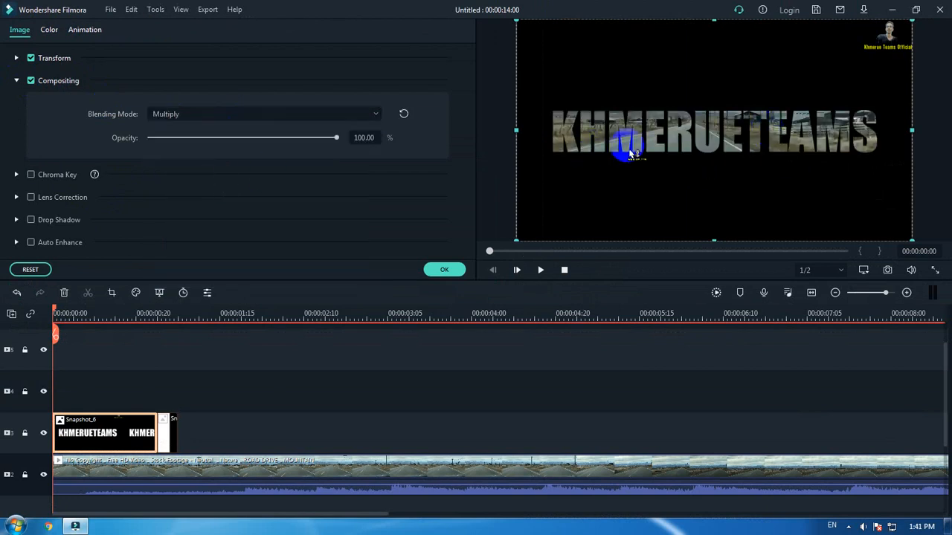
pyautogui.click(442, 272)
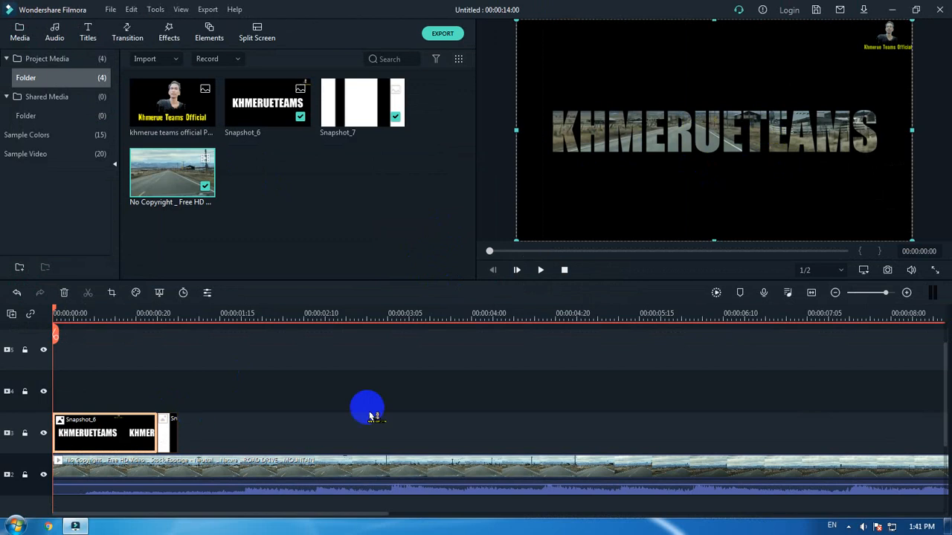
# Step: Change the blending mode of the Snapshot_7 clip on video track 3 to Multiply and apply it
pyautogui.click(167, 435)
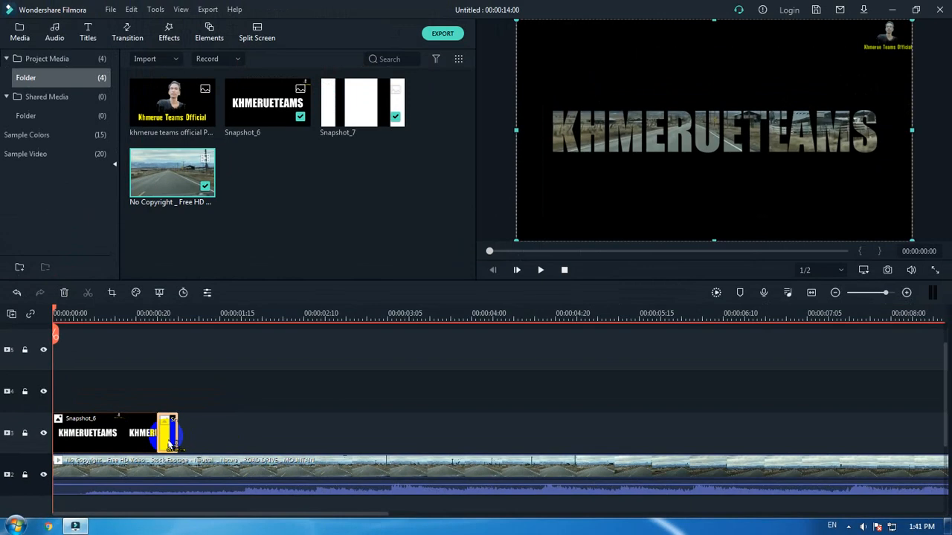
pyautogui.doubleClick(168, 439)
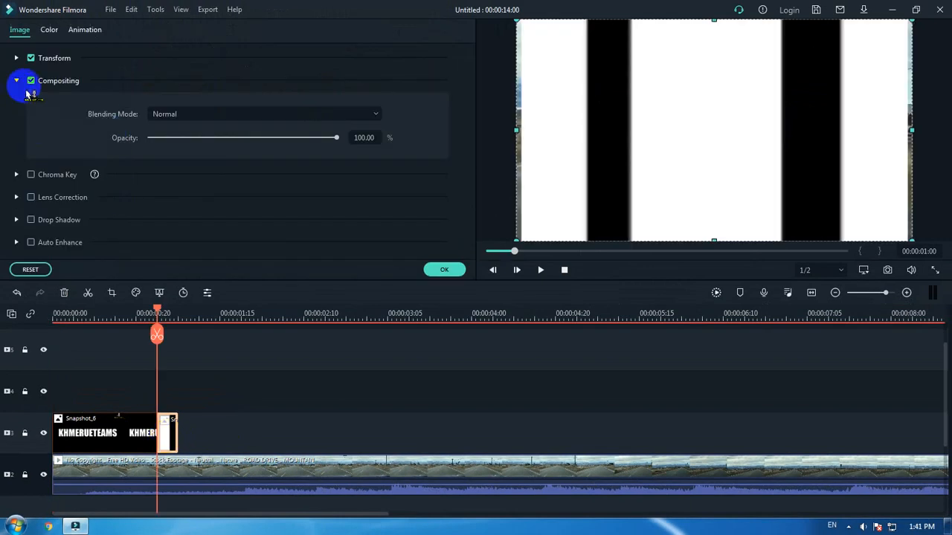
pyautogui.click(220, 118)
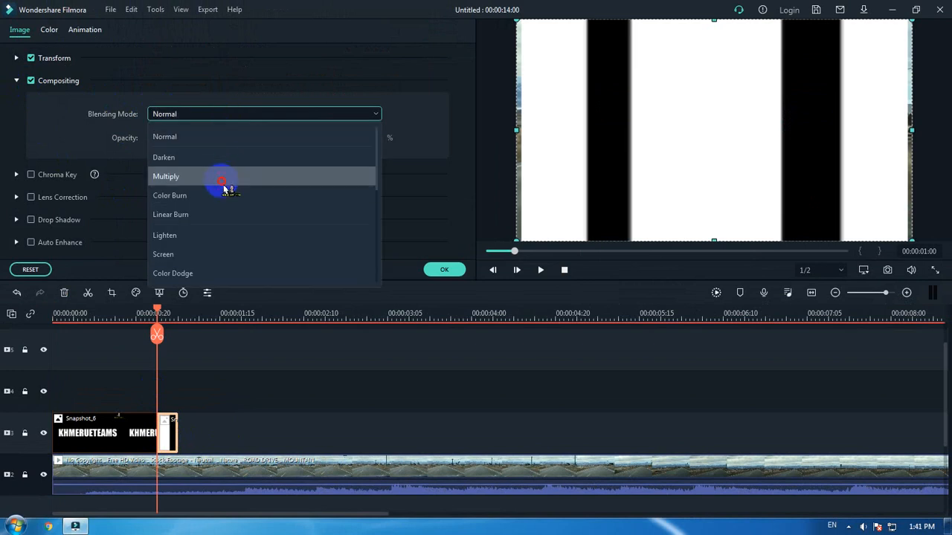
pyautogui.click(223, 179)
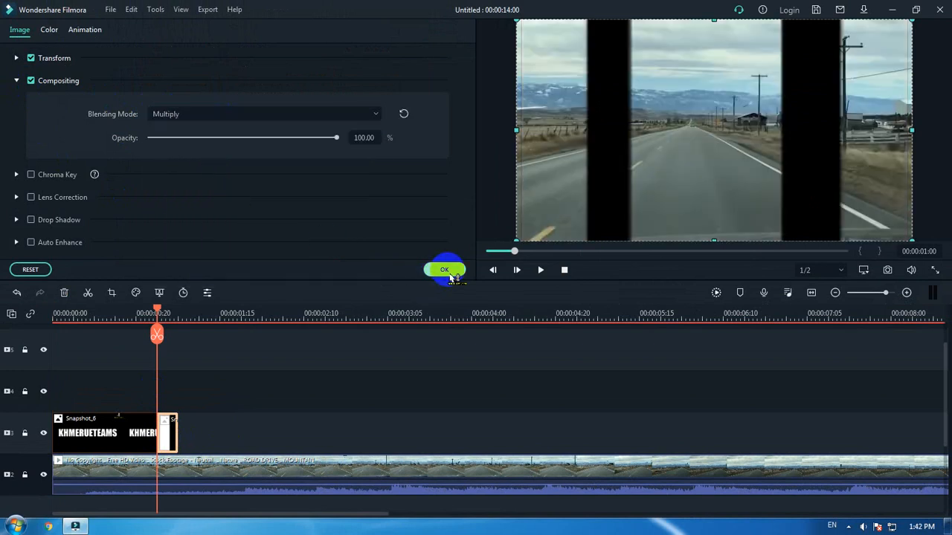
pyautogui.click(444, 271)
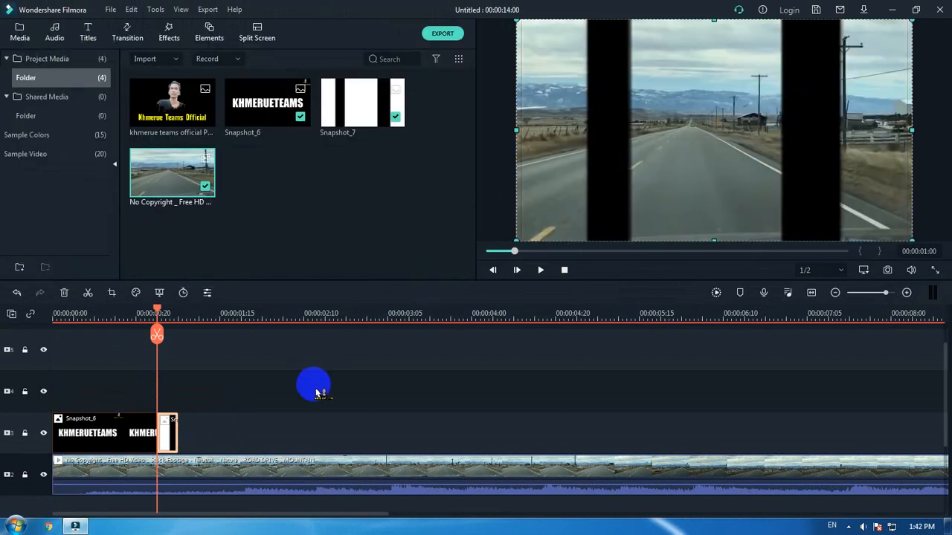
# Step: Lower the road drive clip's audio level on video track 2 to silence and play the intro from the start
pyautogui.press('Home')
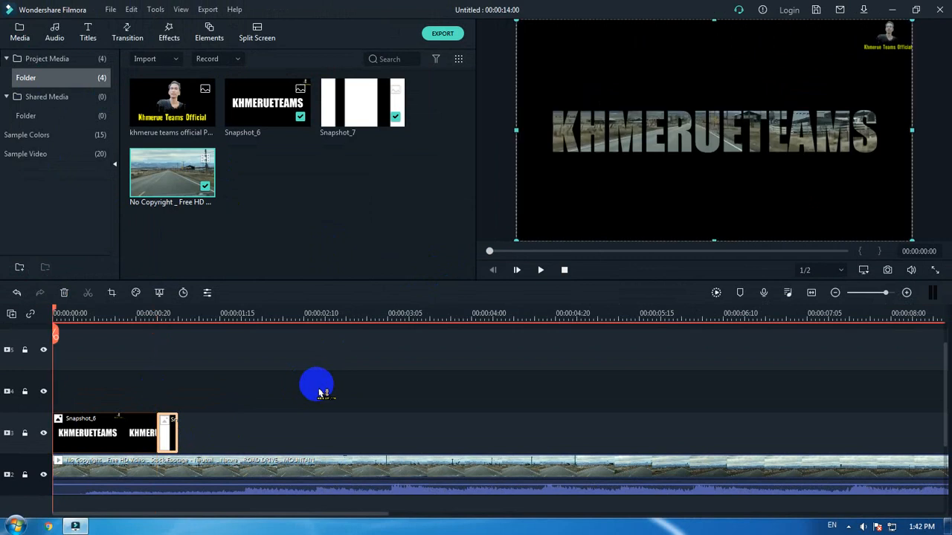
pyautogui.moveTo(330, 487); pyautogui.dragTo(334, 520)
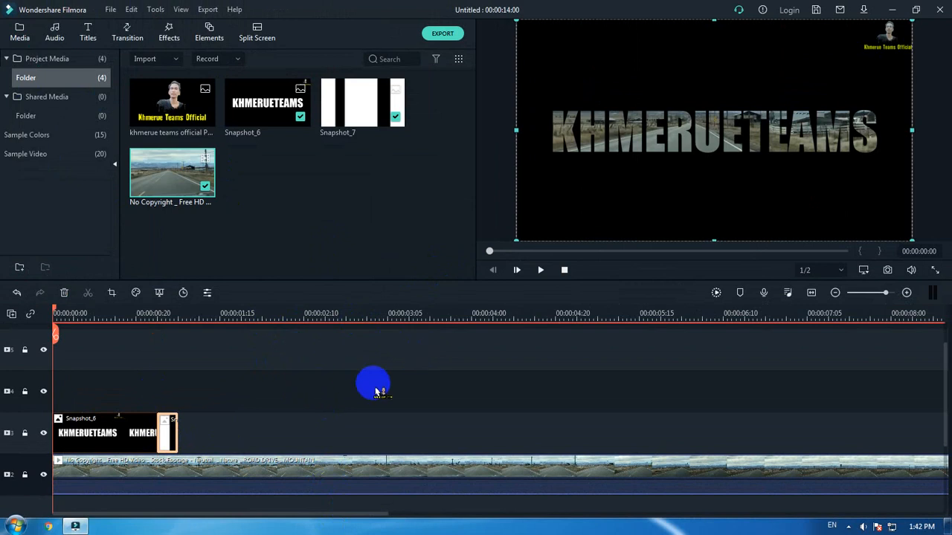
pyautogui.press('space')
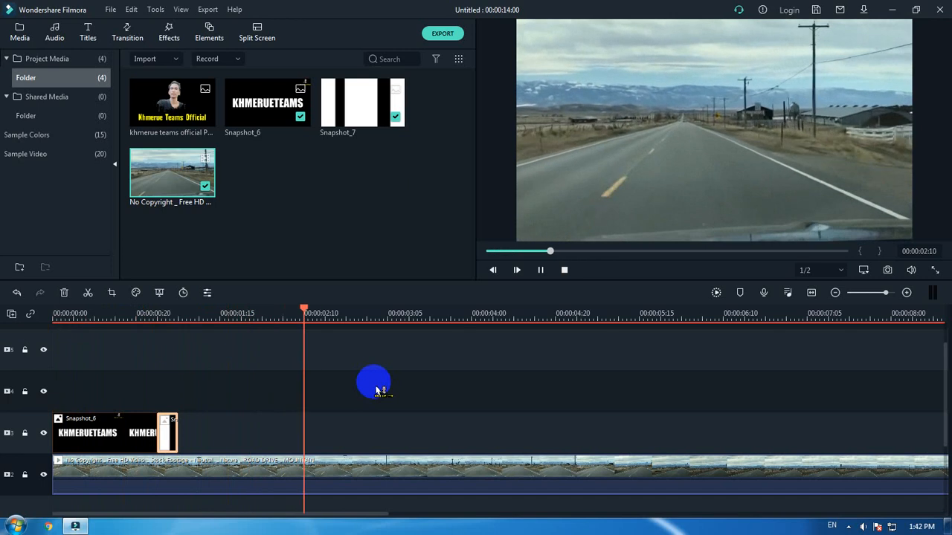
pyautogui.press('space')
pyautogui.press('Home')
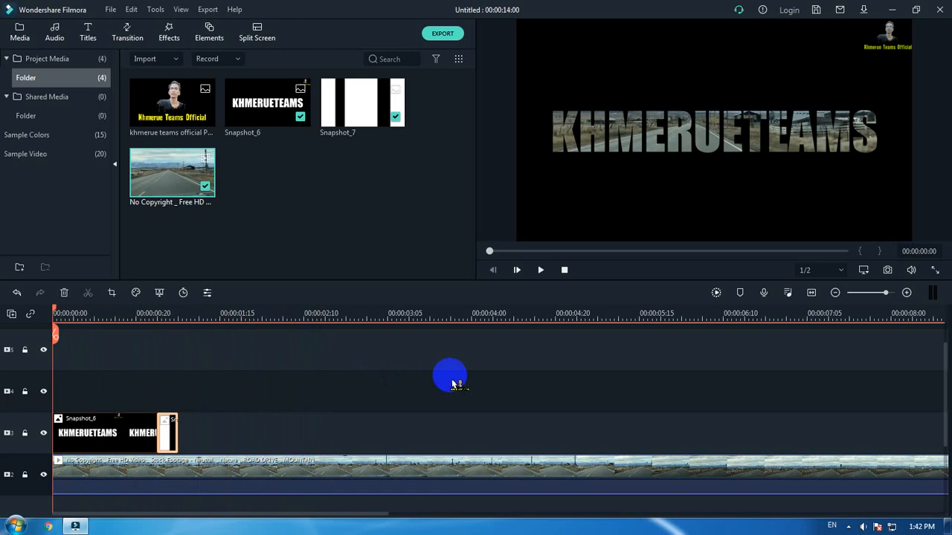
pyautogui.press('space')
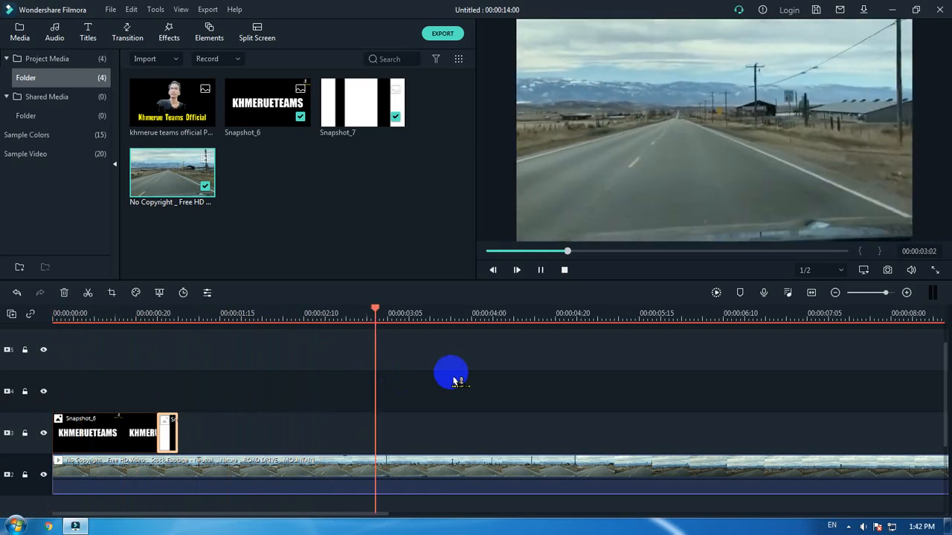
pyautogui.press('space')
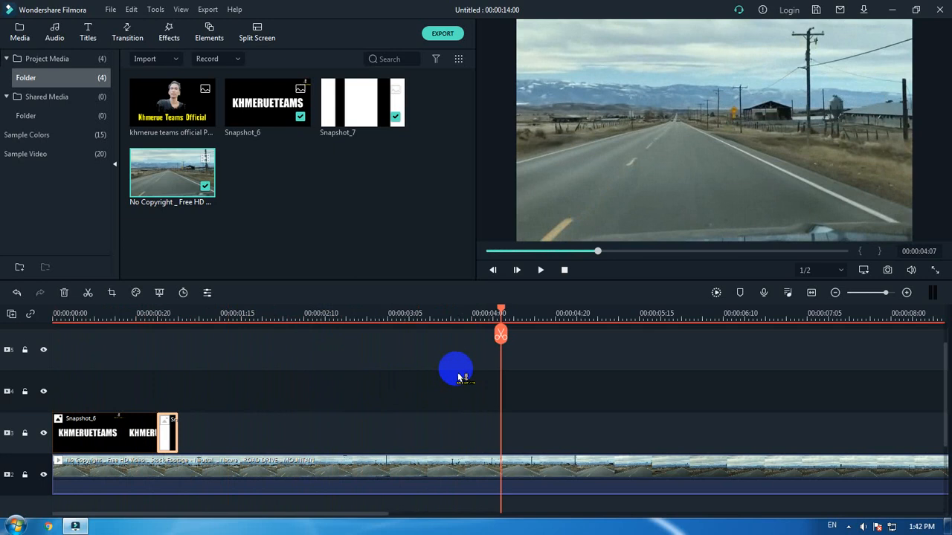
# Step: Trim the end of the road drive clip on video track 2 so it ends at about 00:00:04:11
pyautogui.scroll(-1, 751, 461)
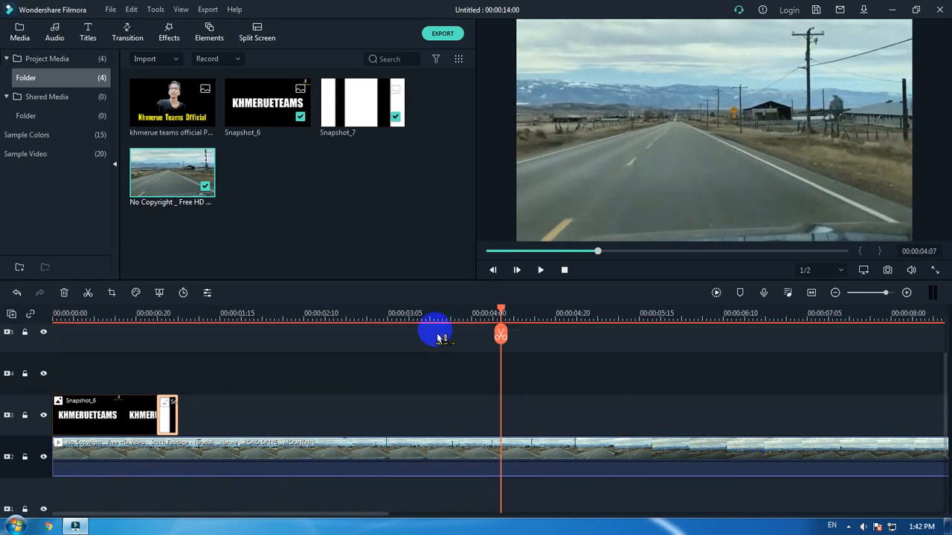
pyautogui.moveTo(456, 319); pyautogui.dragTo(159, 323)
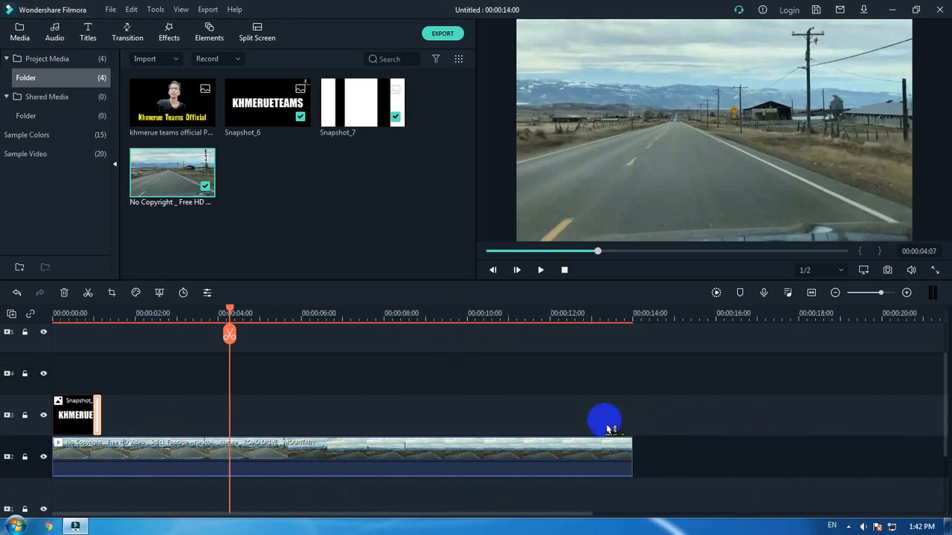
pyautogui.click(645, 452)
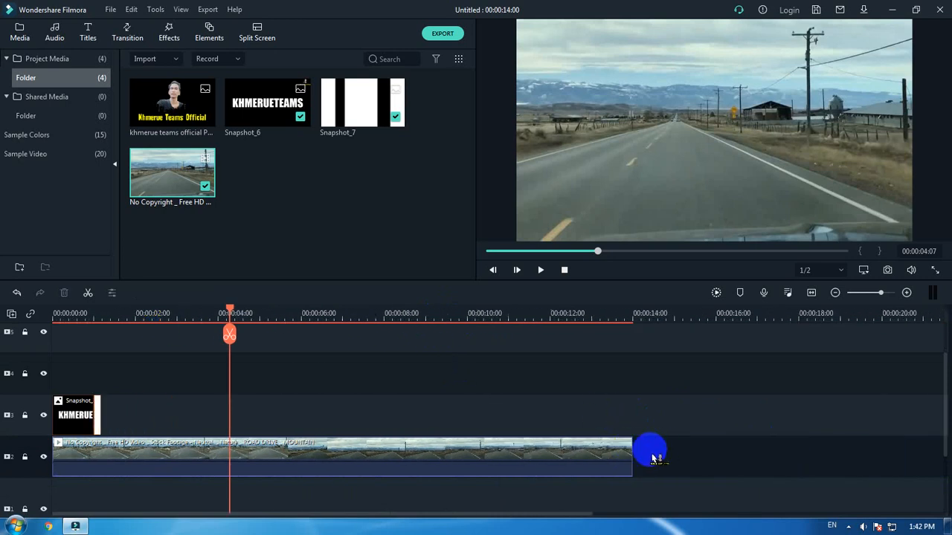
pyautogui.click(629, 460)
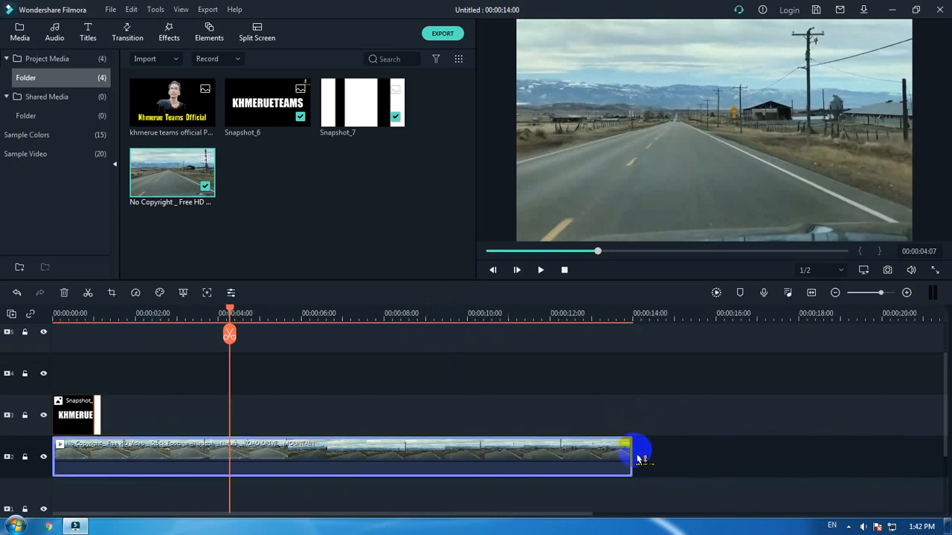
pyautogui.moveTo(631, 452); pyautogui.dragTo(233, 455)
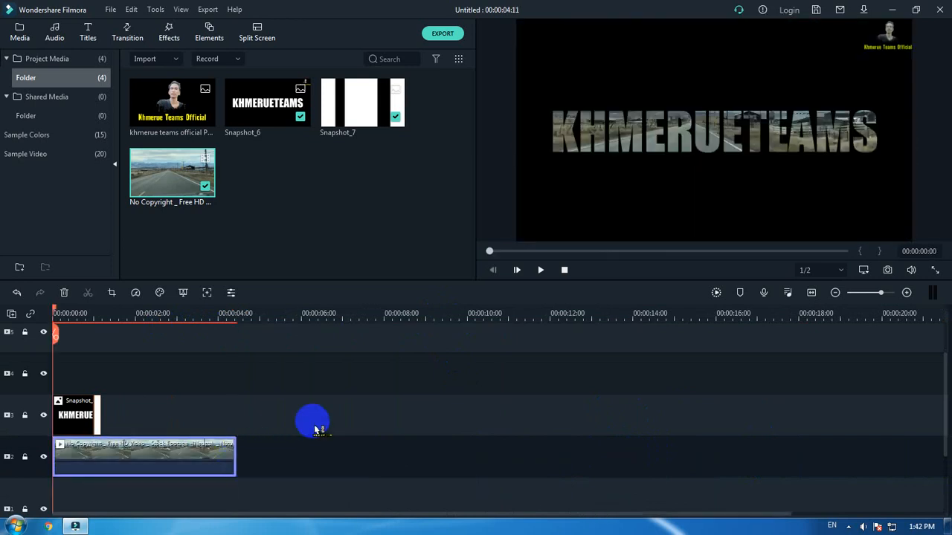
# Step: Play the trimmed intro from the start until the full road footage shows after the title zoom, and pause
pyautogui.scroll(1, 439, 412)
pyautogui.scroll(-1, 438, 411)
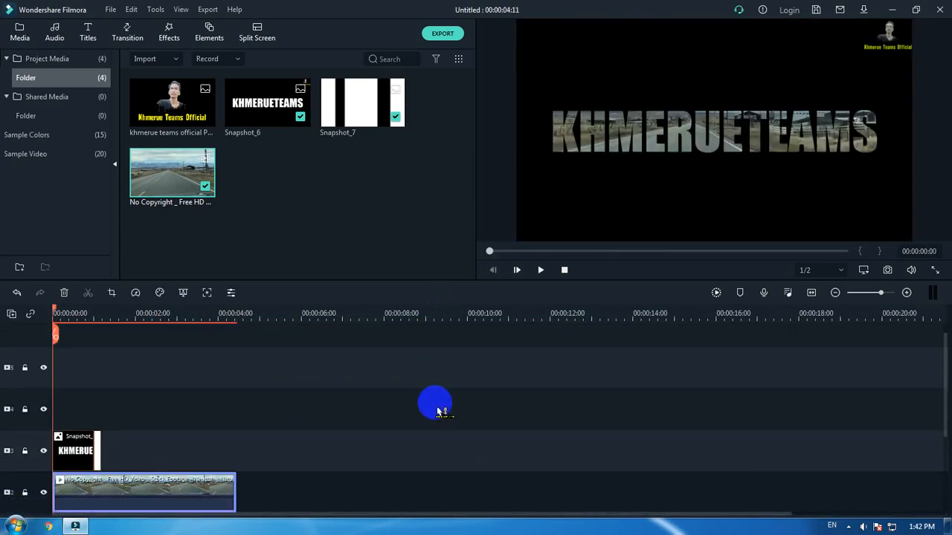
pyautogui.press('space')
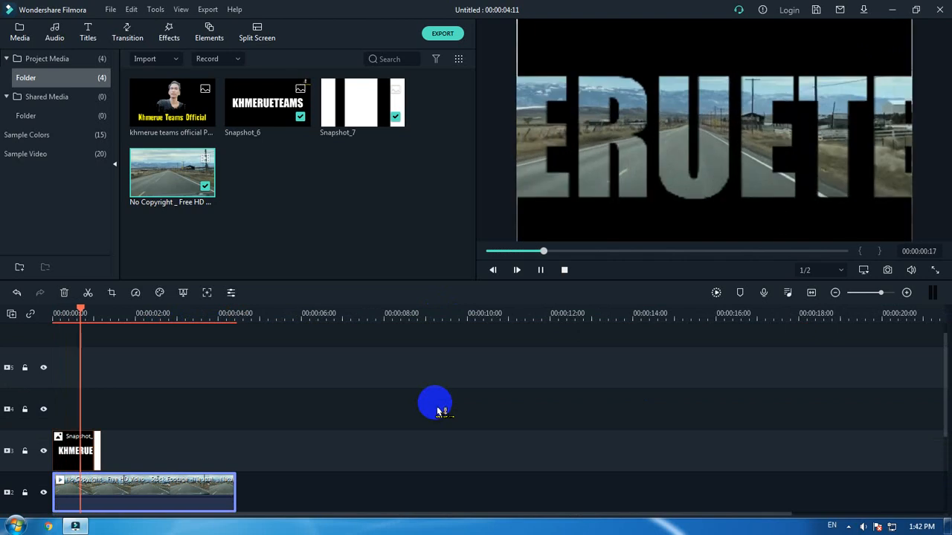
pyautogui.press('space')
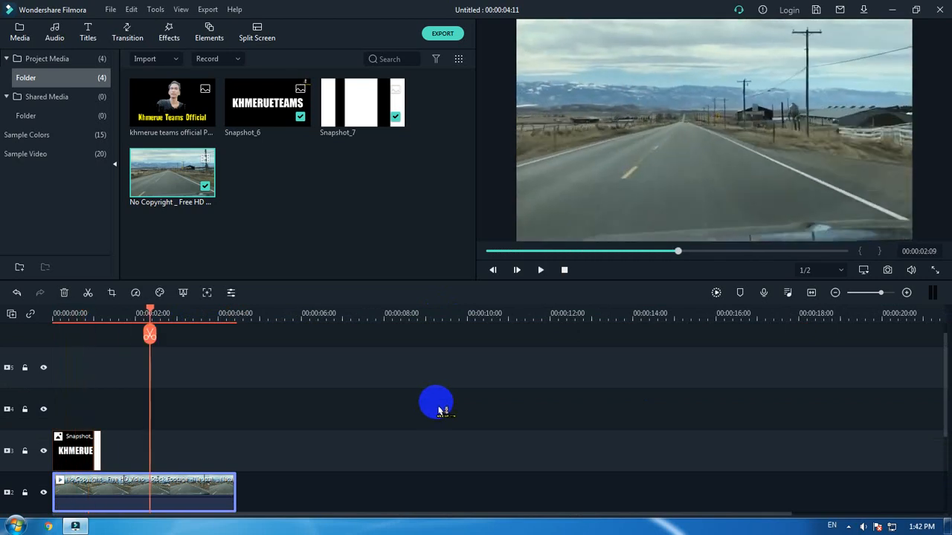